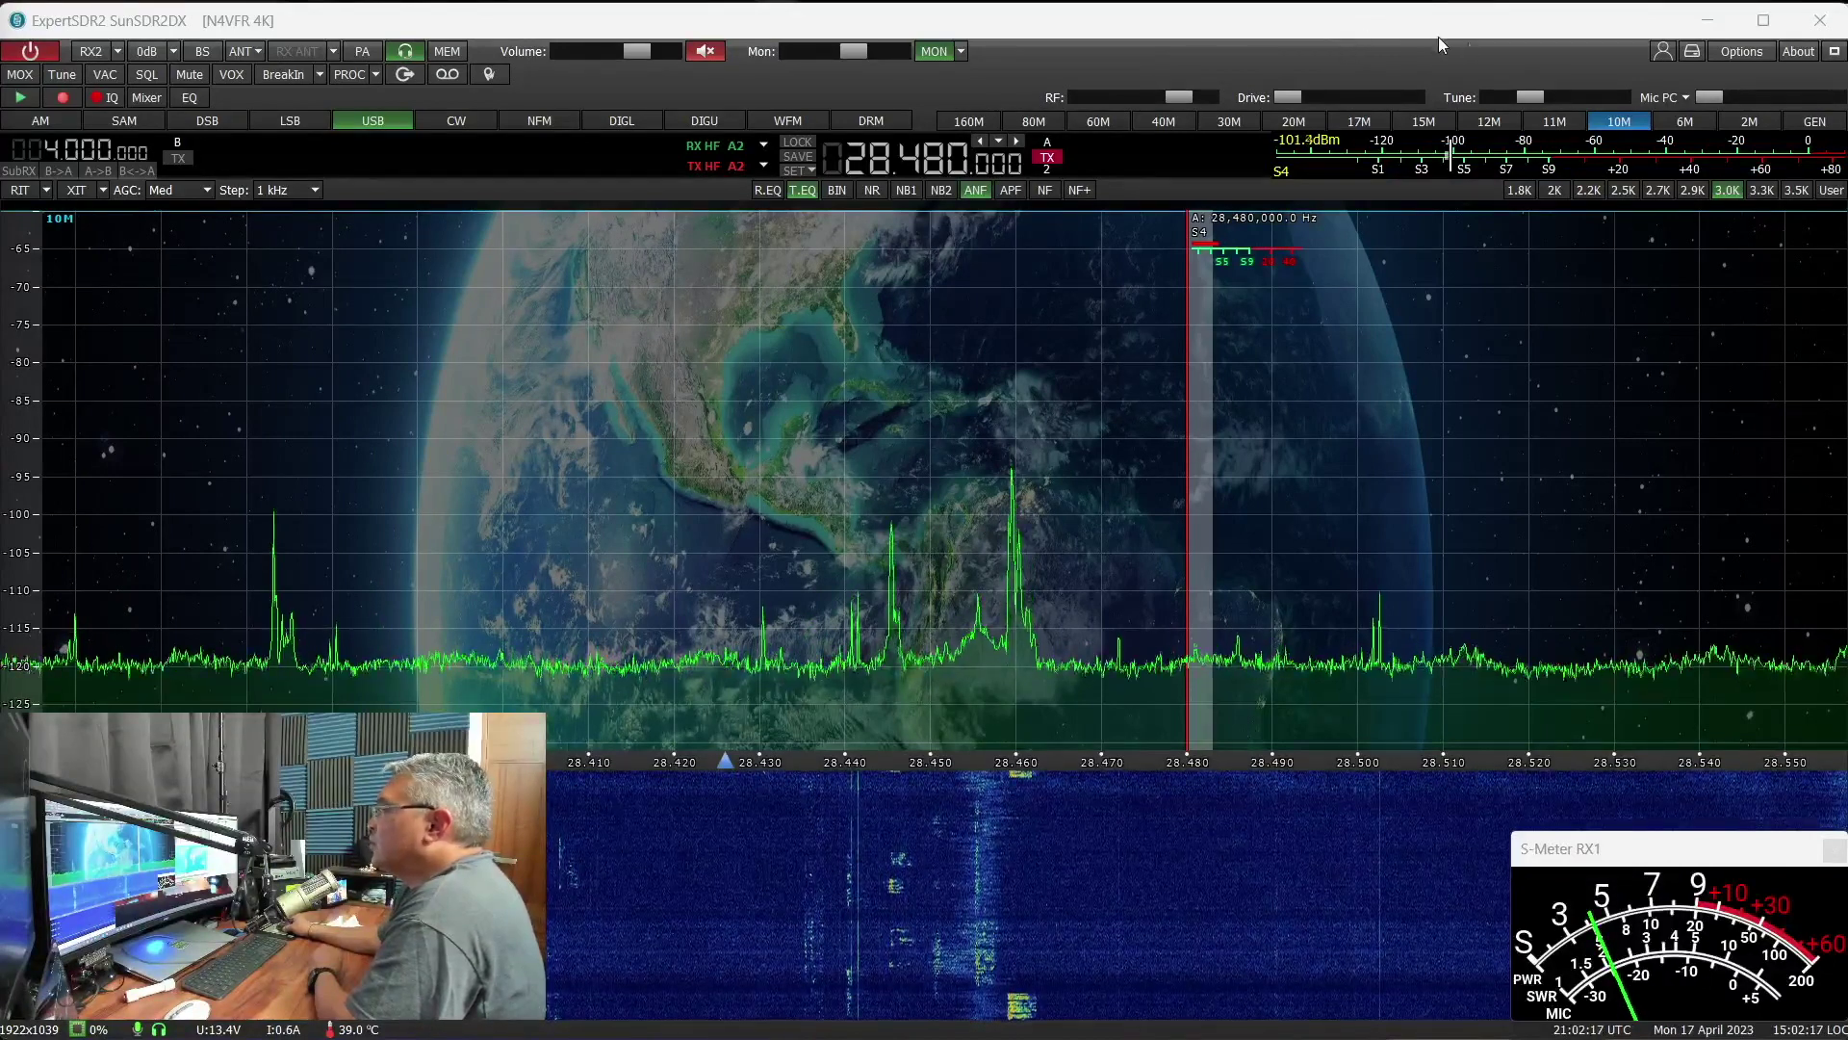
Enable the external reference and set the frequency coefficient to 0.0 in the device options, applying the changes
left_click(1737, 52)
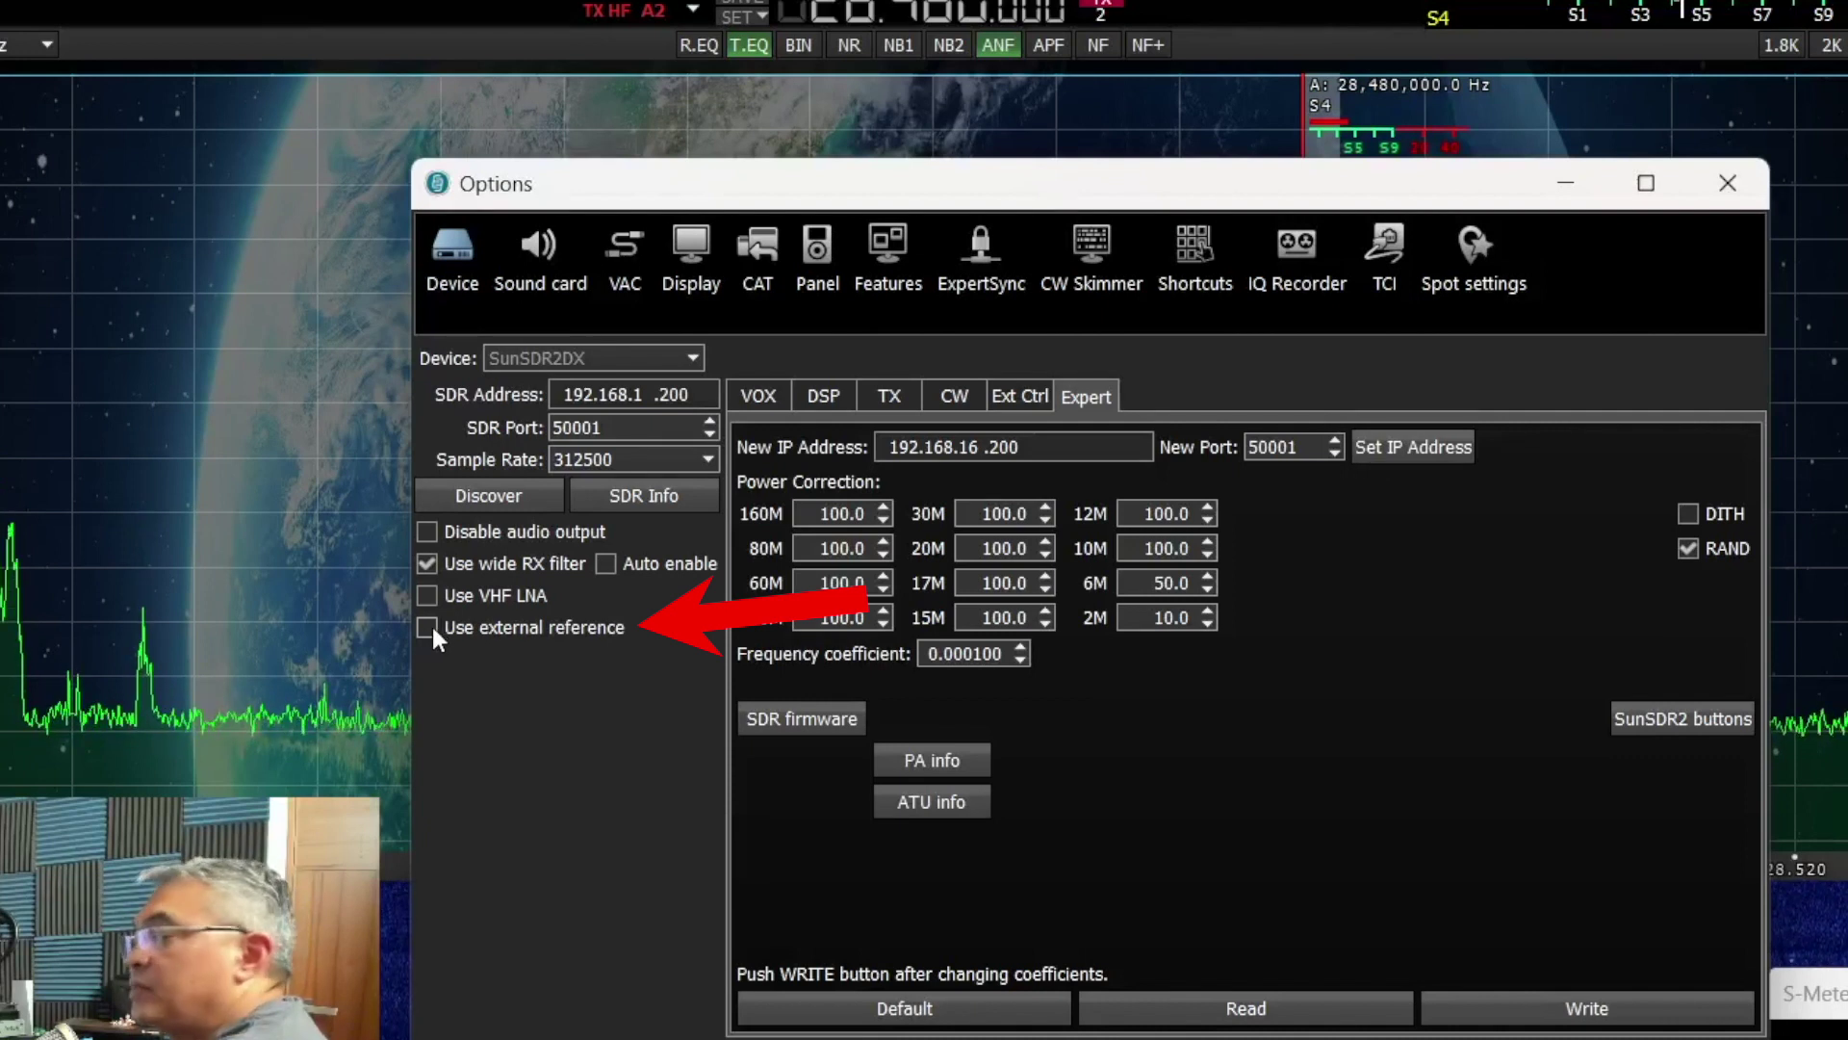
left_click(433, 629)
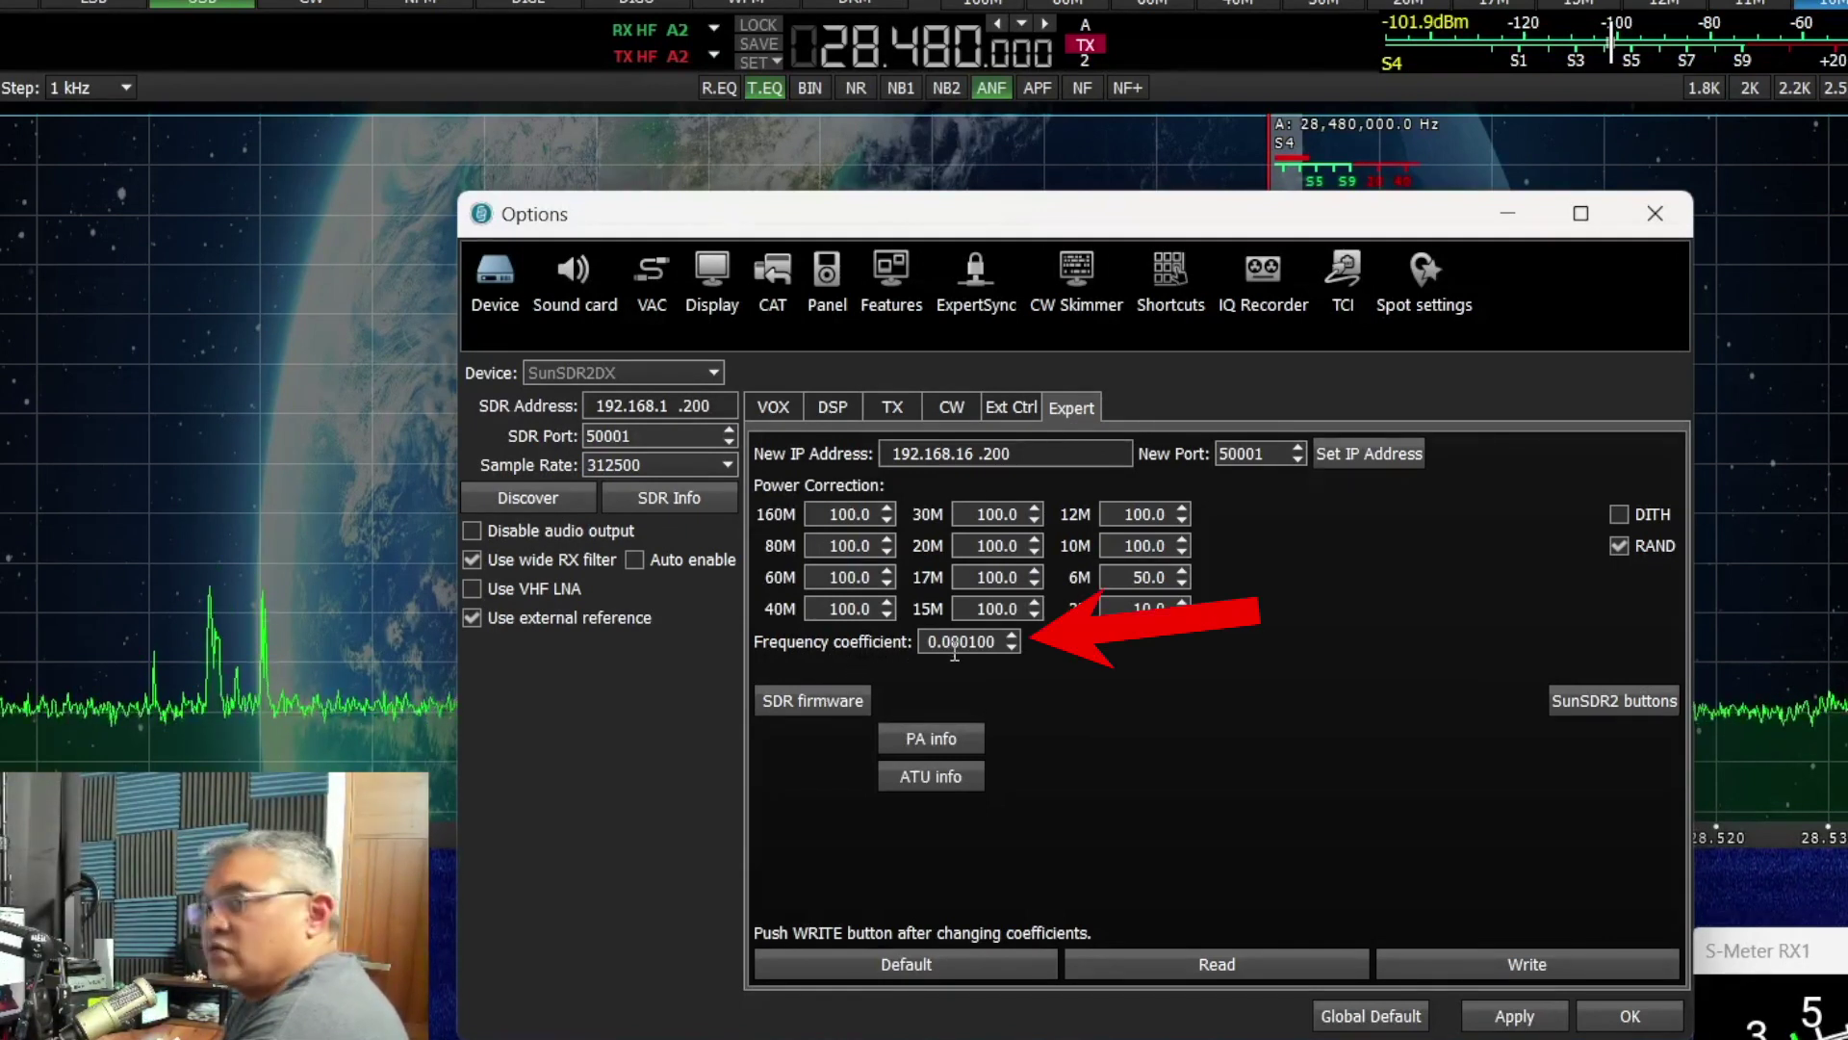
left_click(1012, 646)
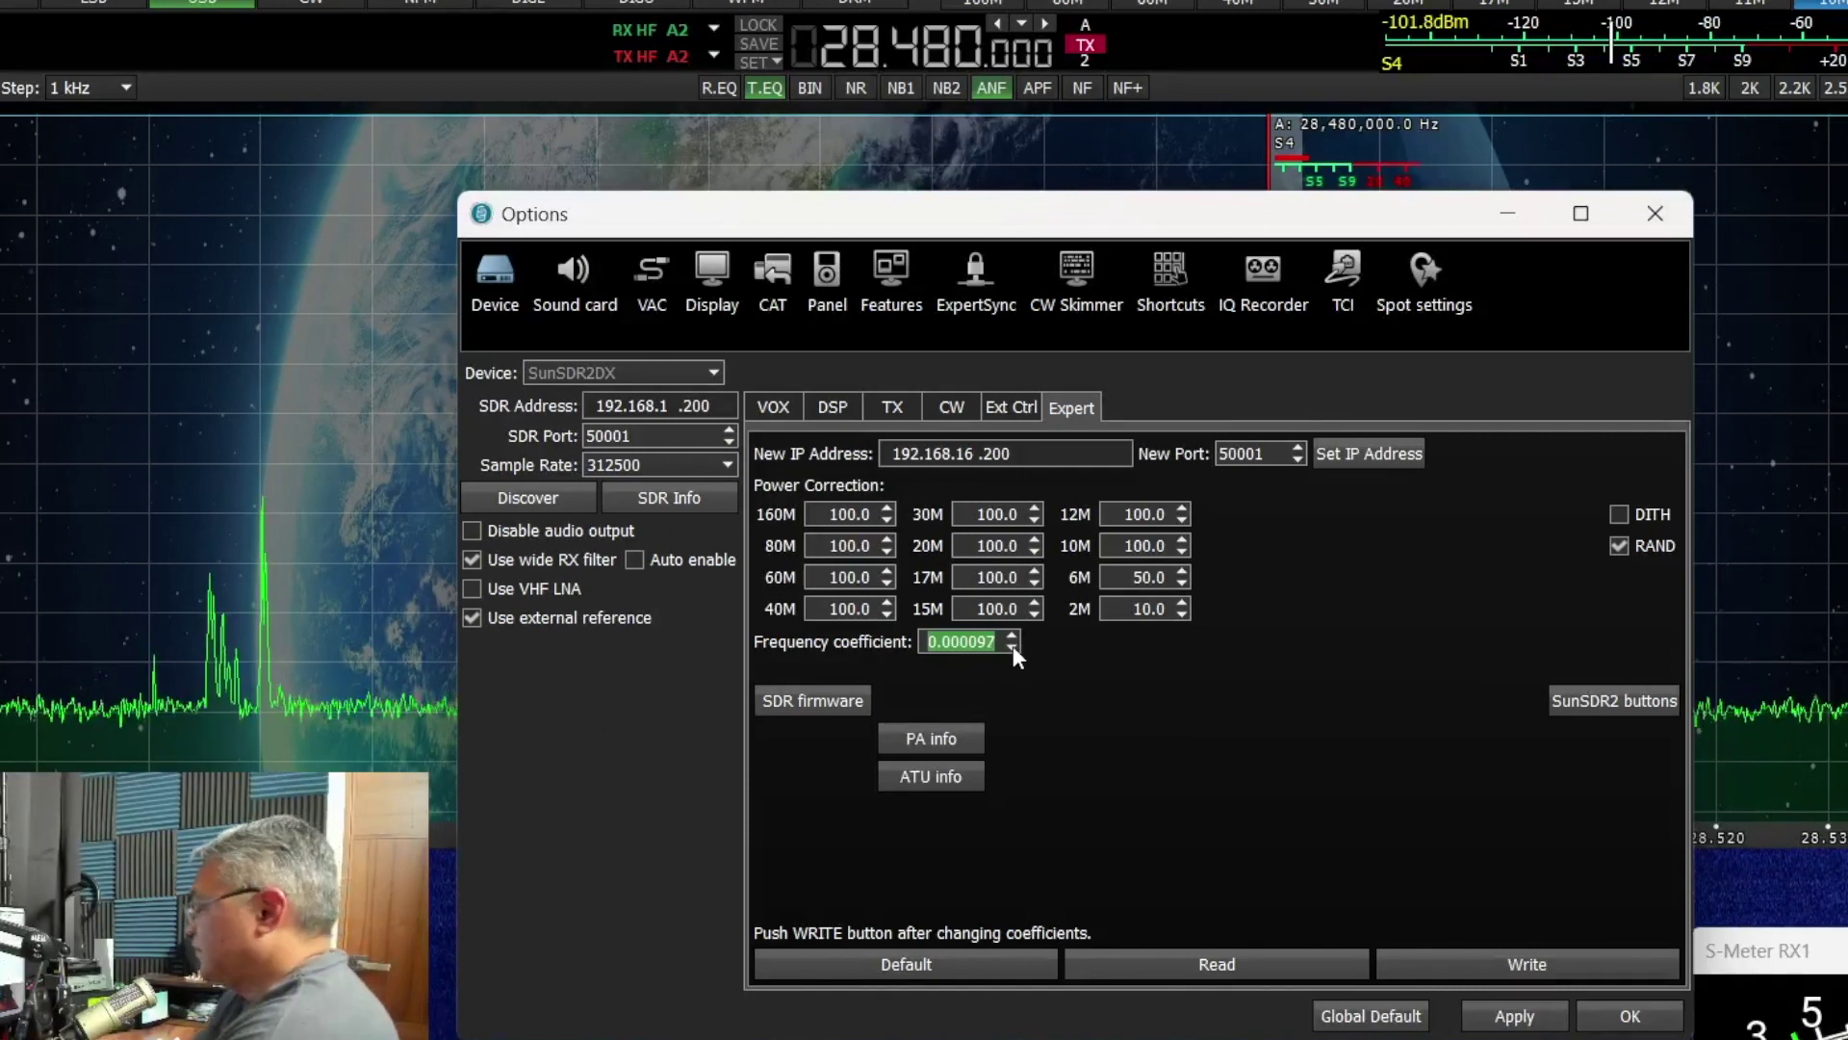
type("0")
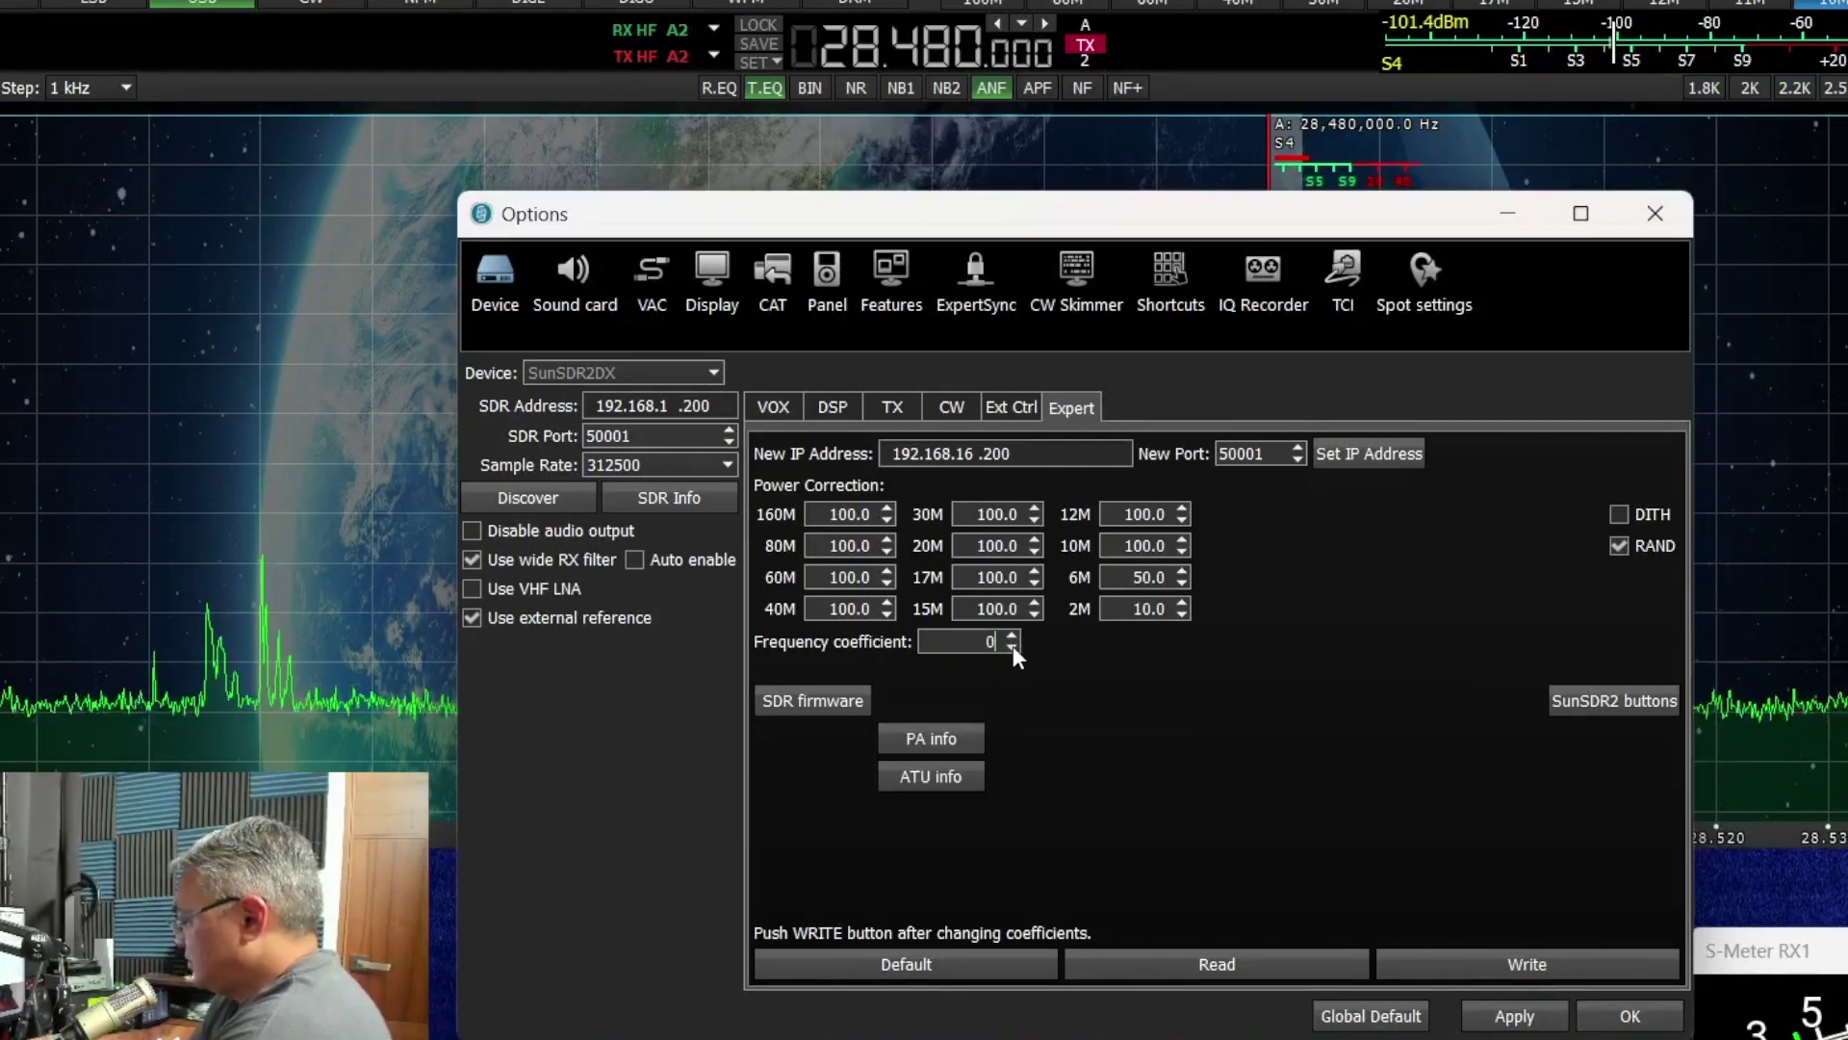
type(".0")
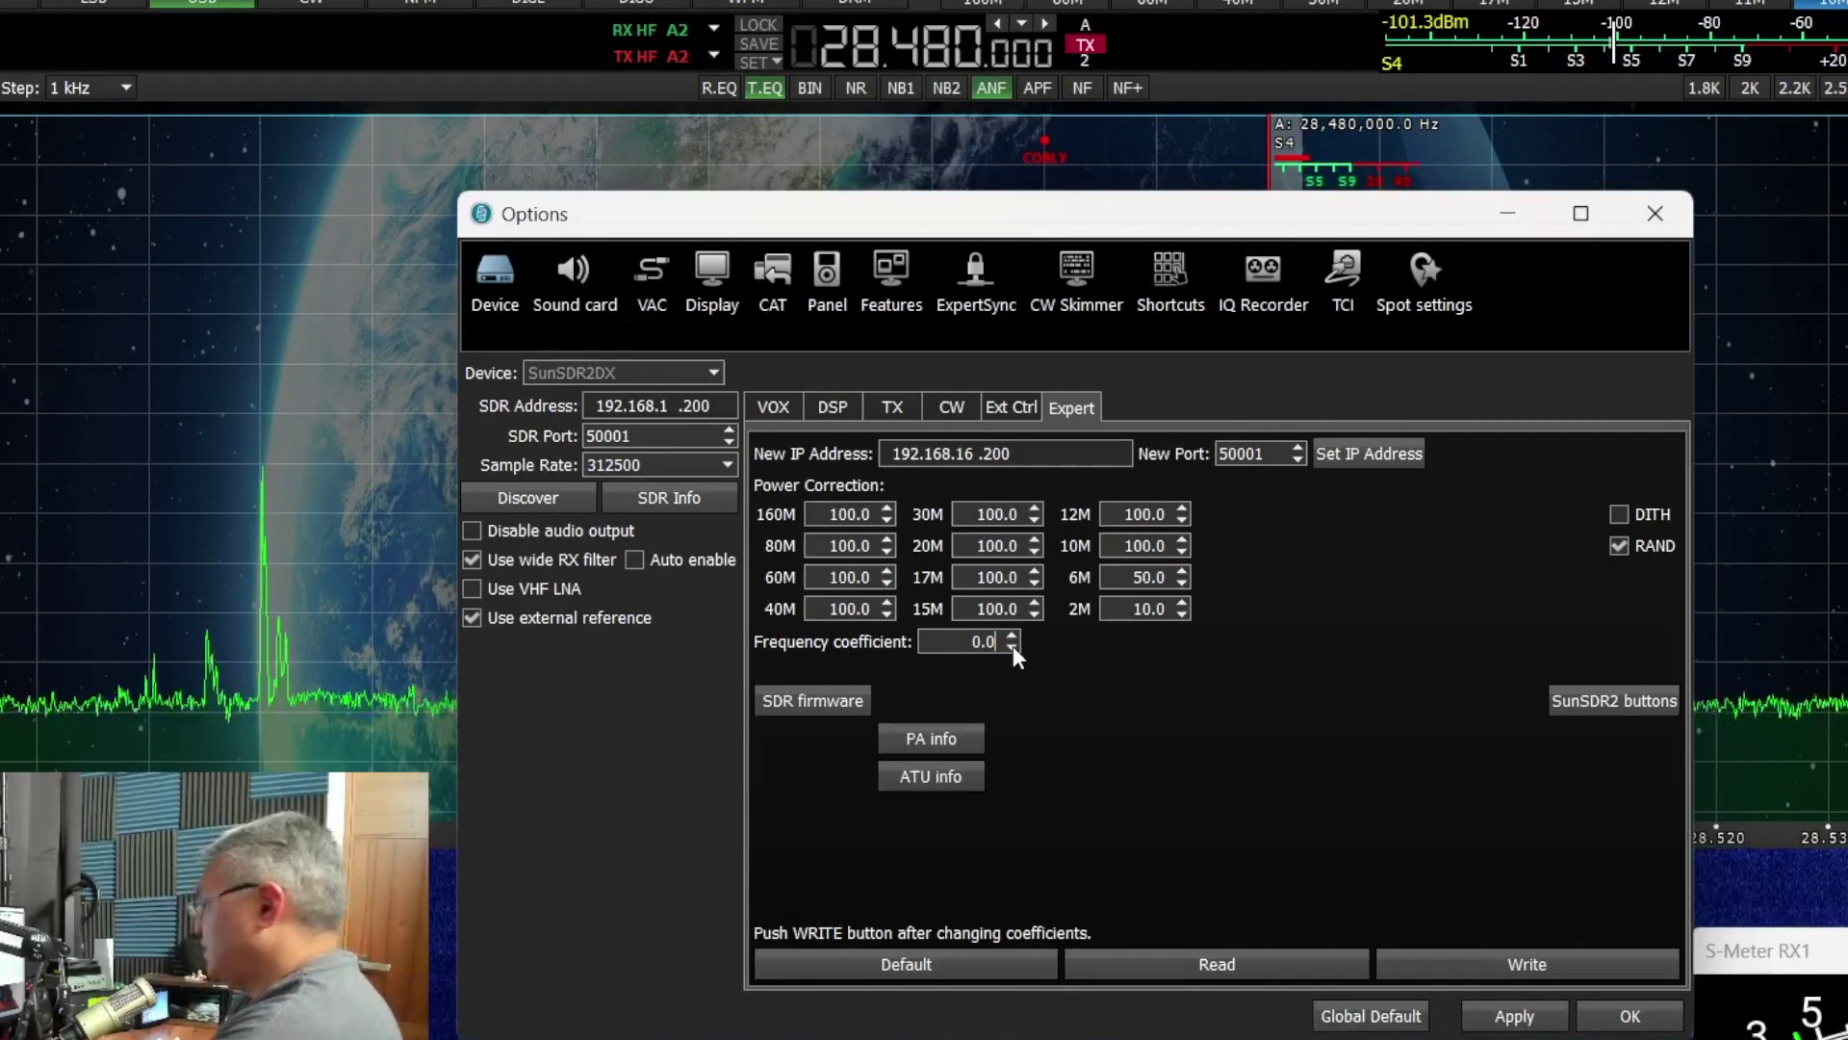
key("Return")
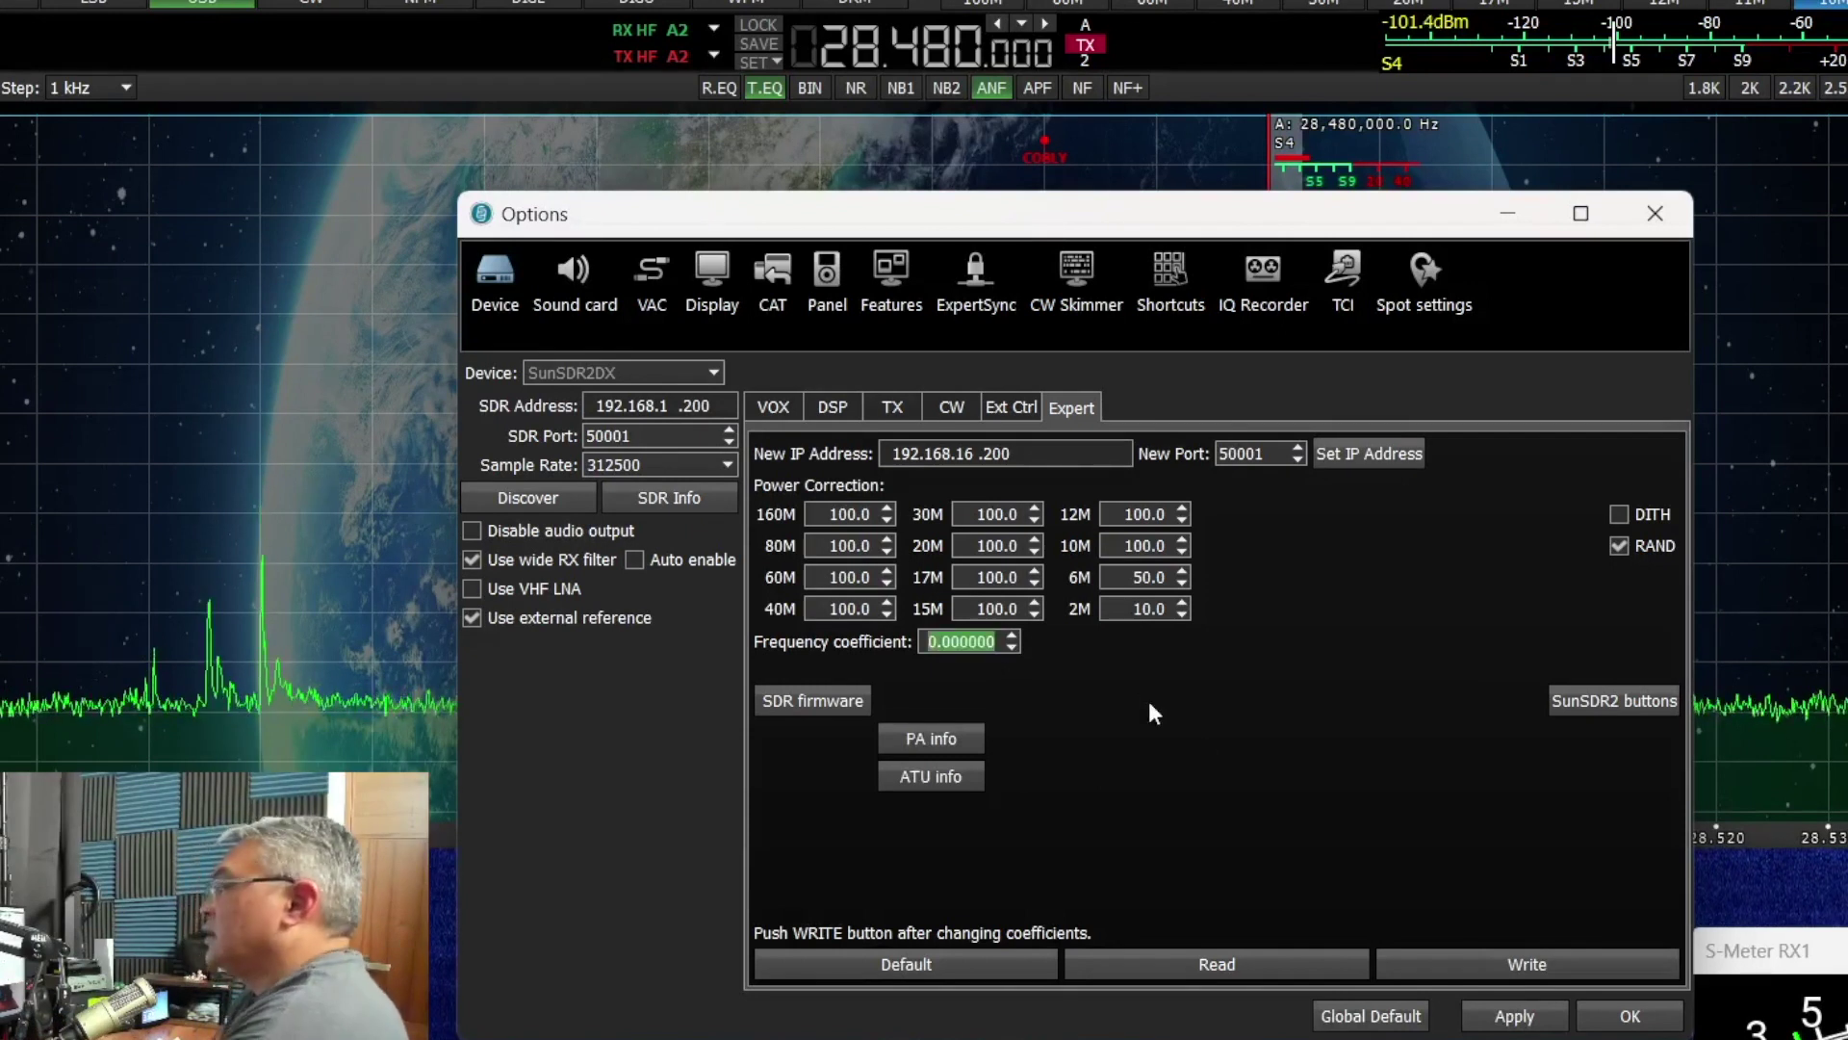
left_click(1514, 1016)
left_click(1629, 1017)
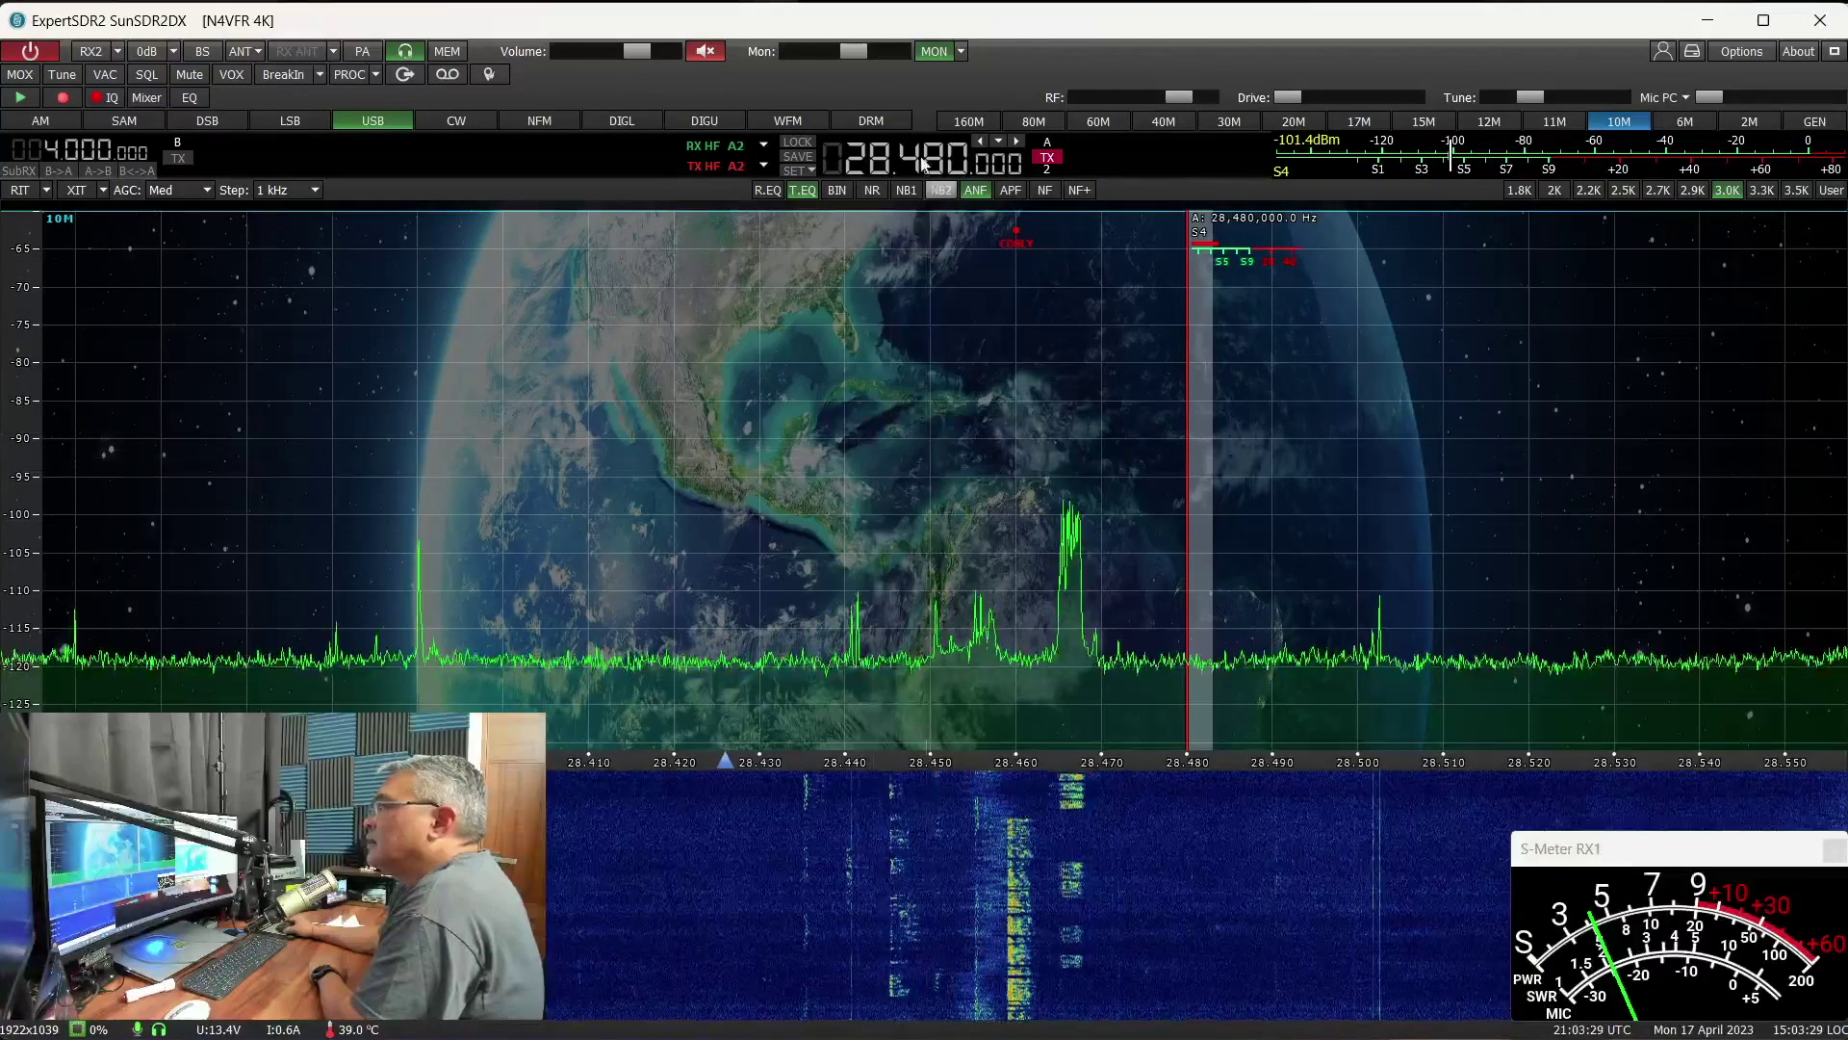
Unmute the receiver audio and alternate between transmitting and receiving on 28.500 MHz USB
left_click(706, 51)
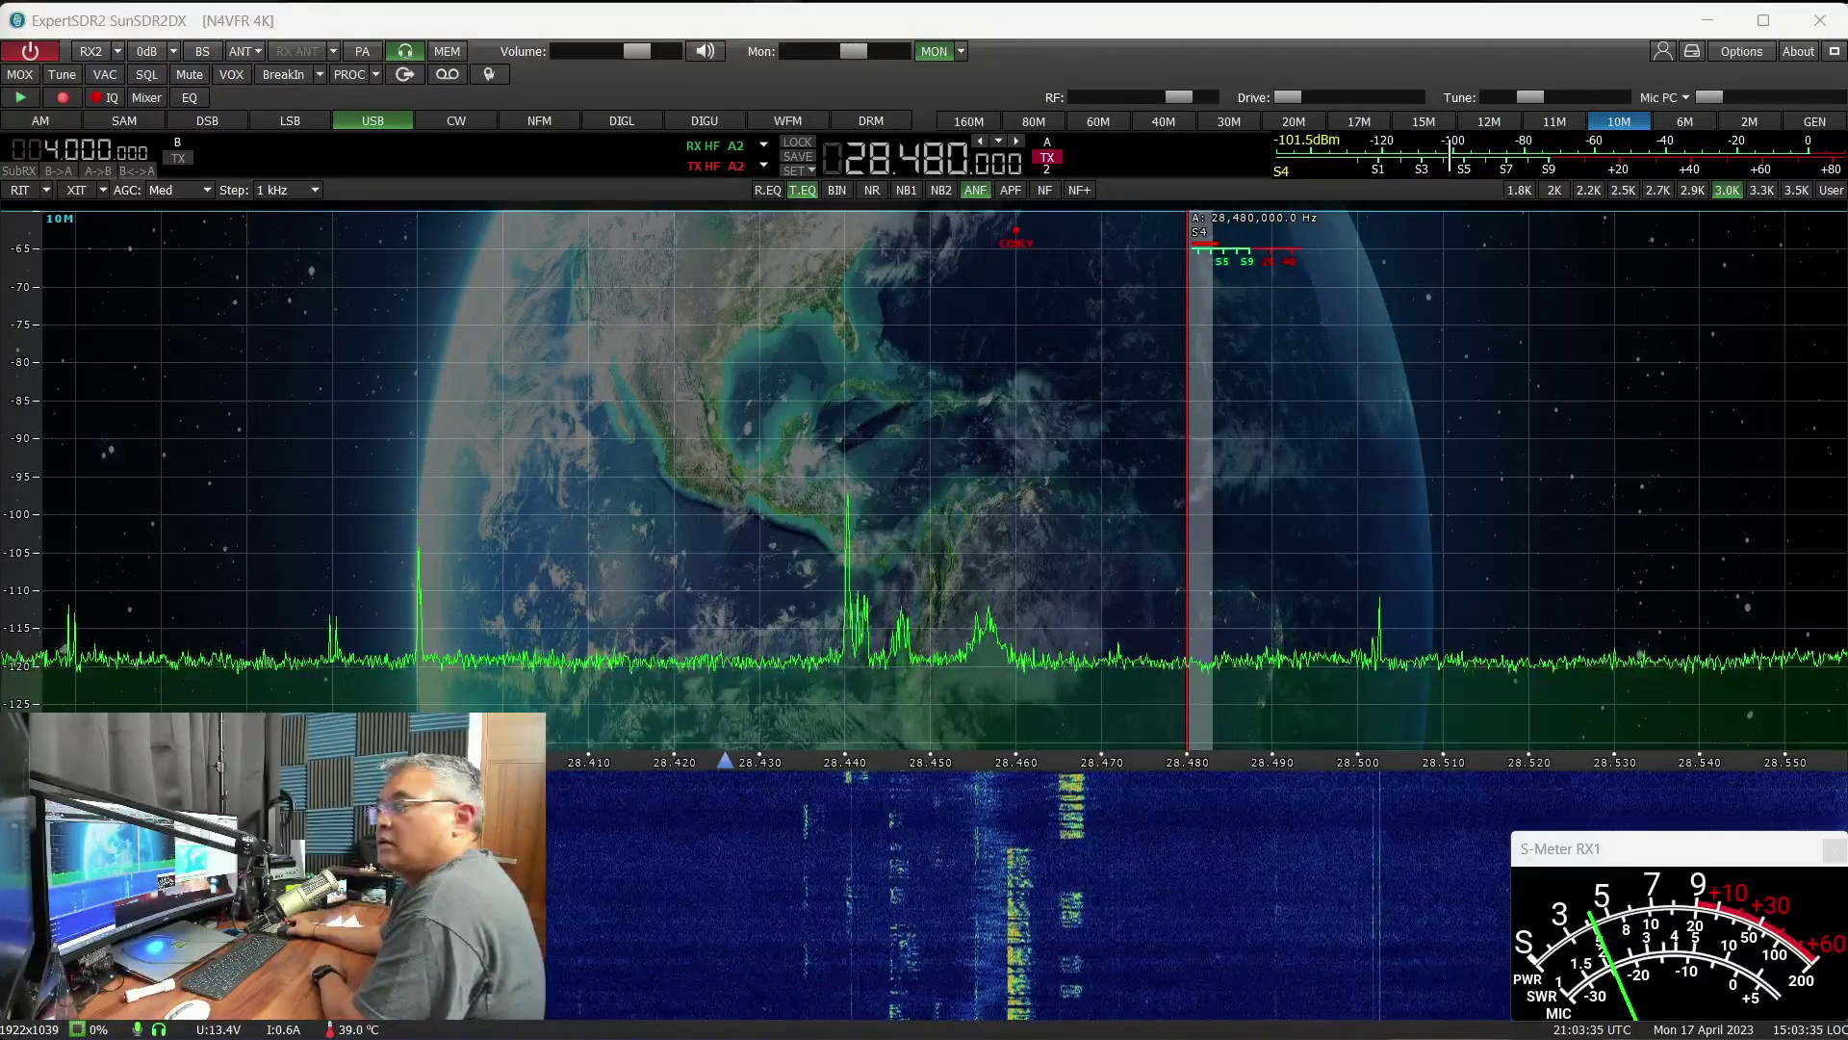
scroll(857, 578, "up", 1)
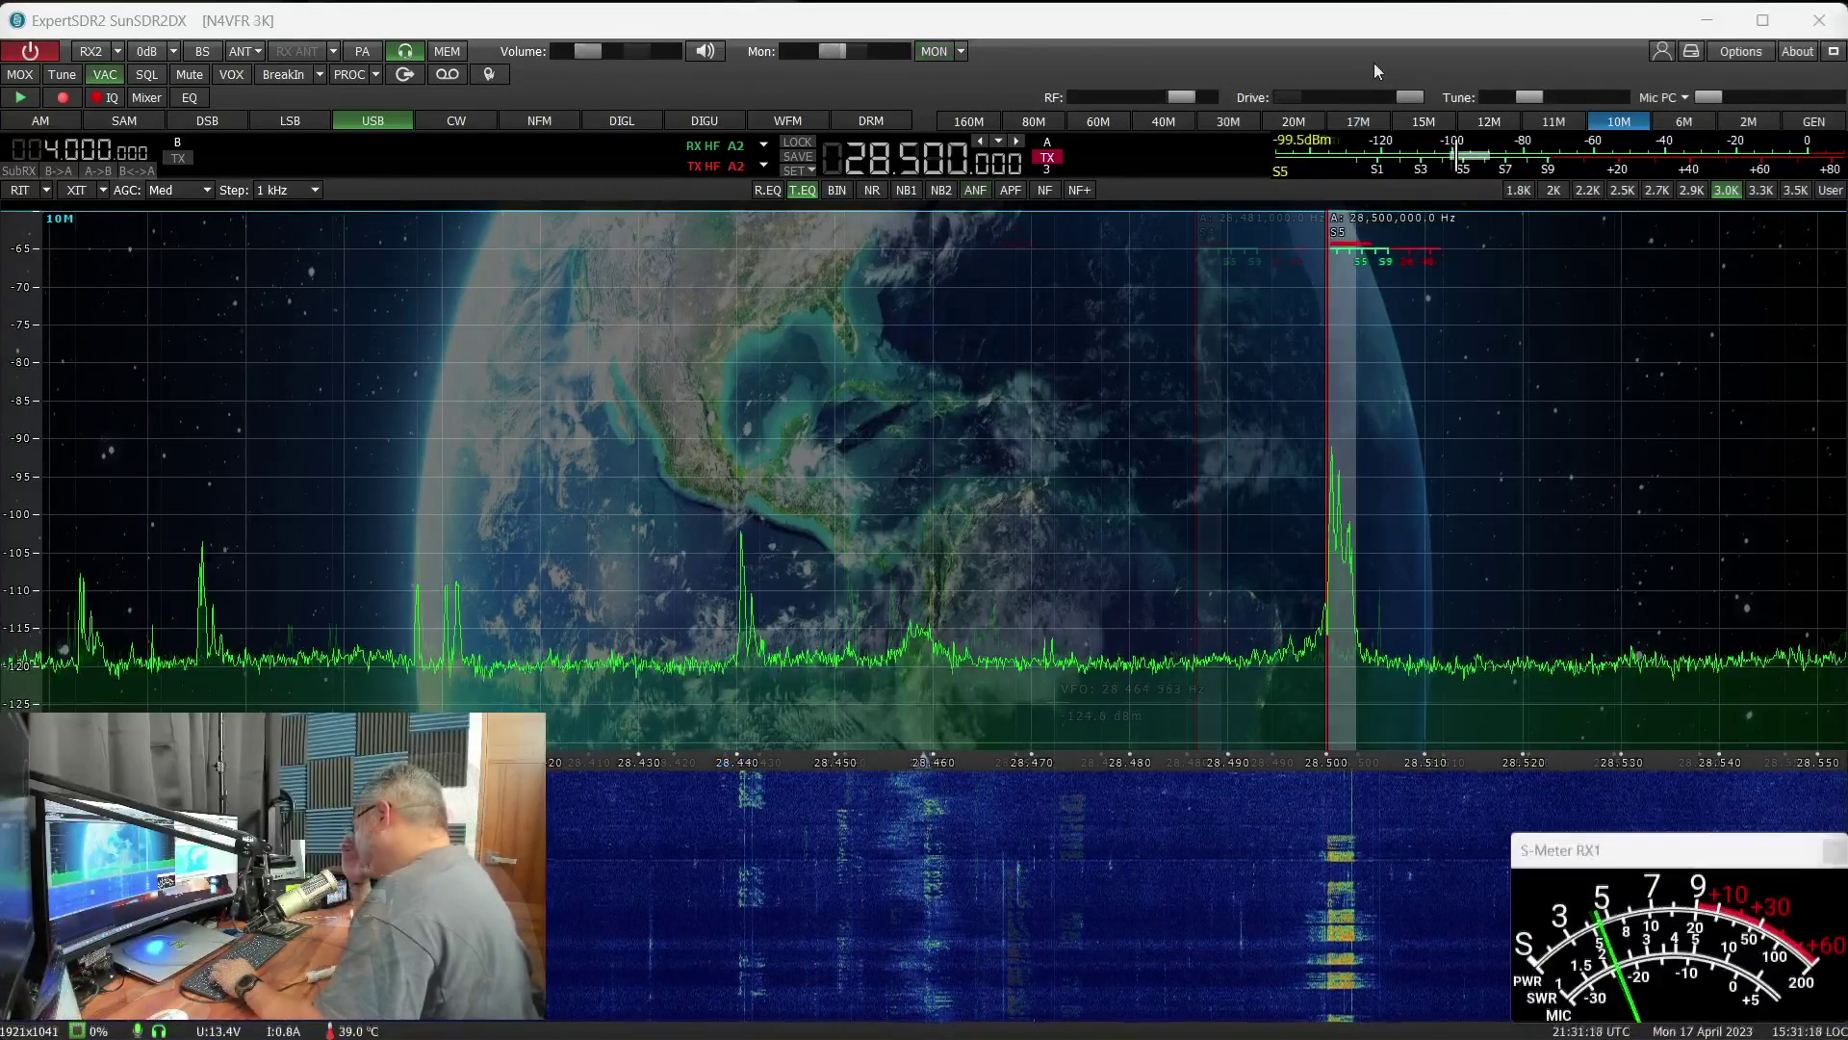
mouse_move(1507, 102)
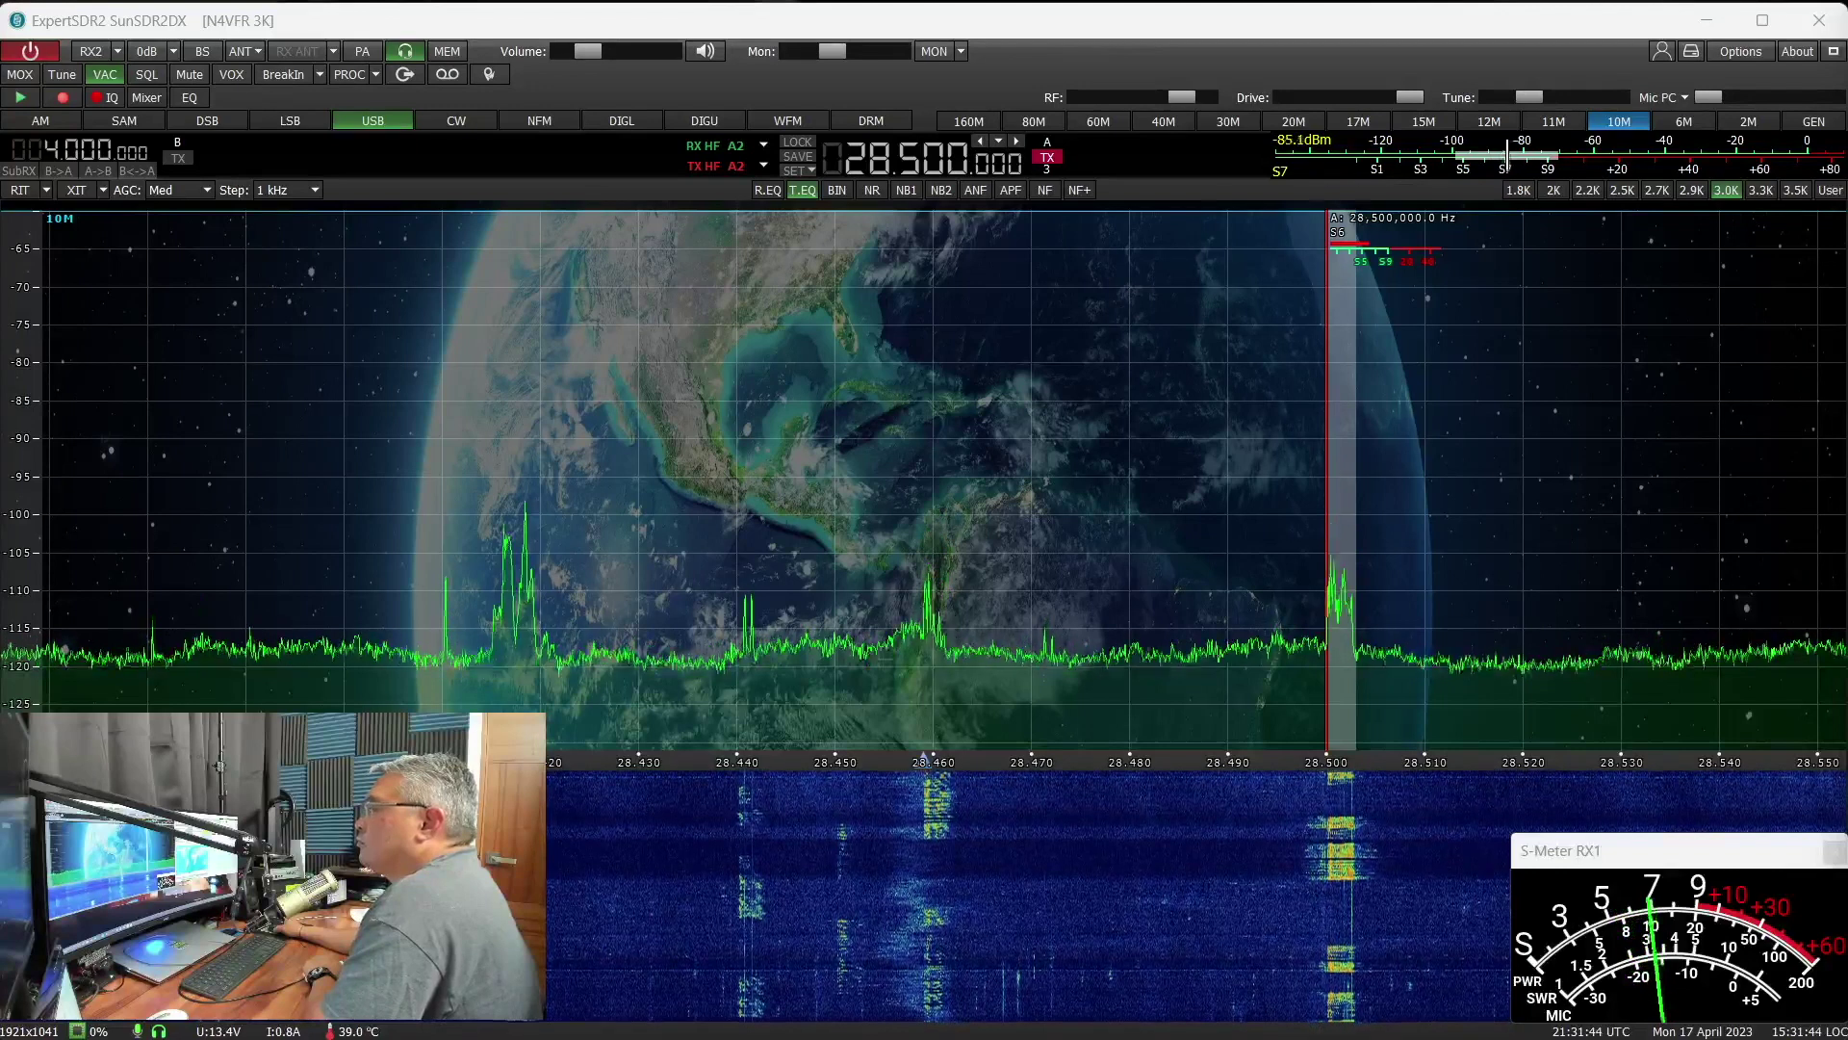
key("space")
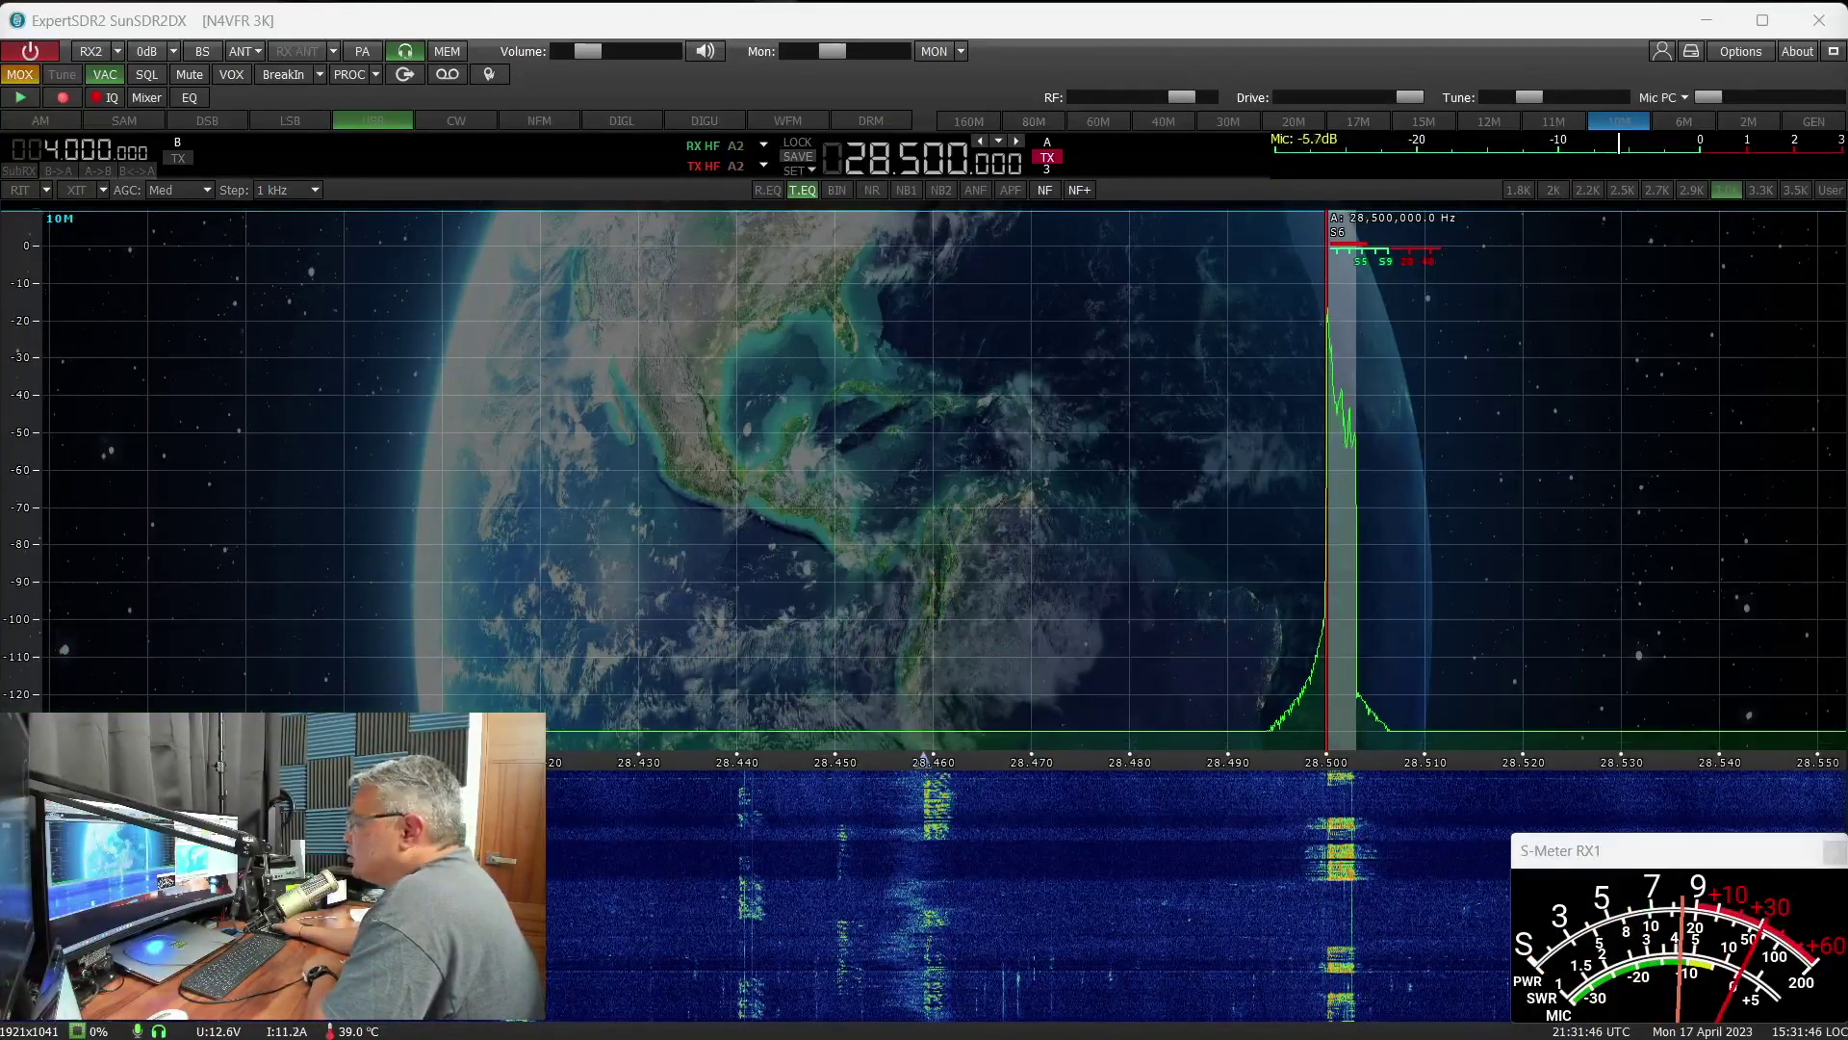
key("space")
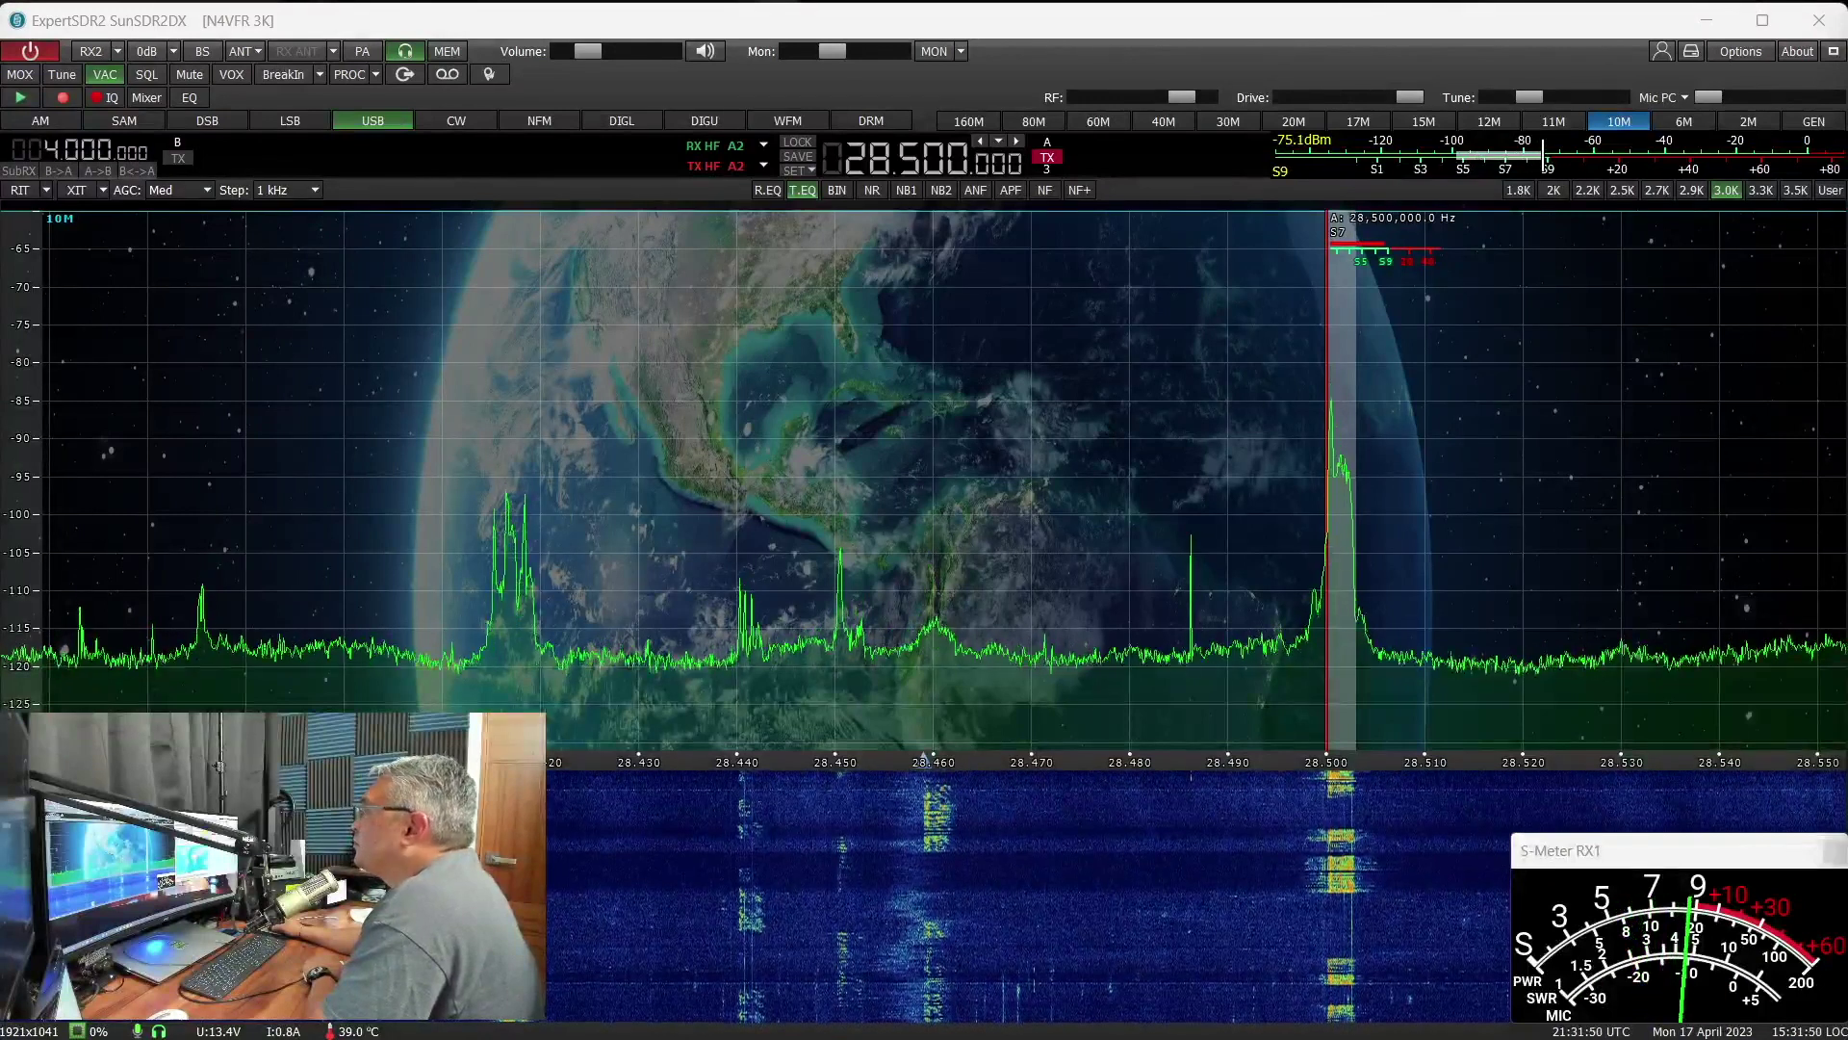
key("space")
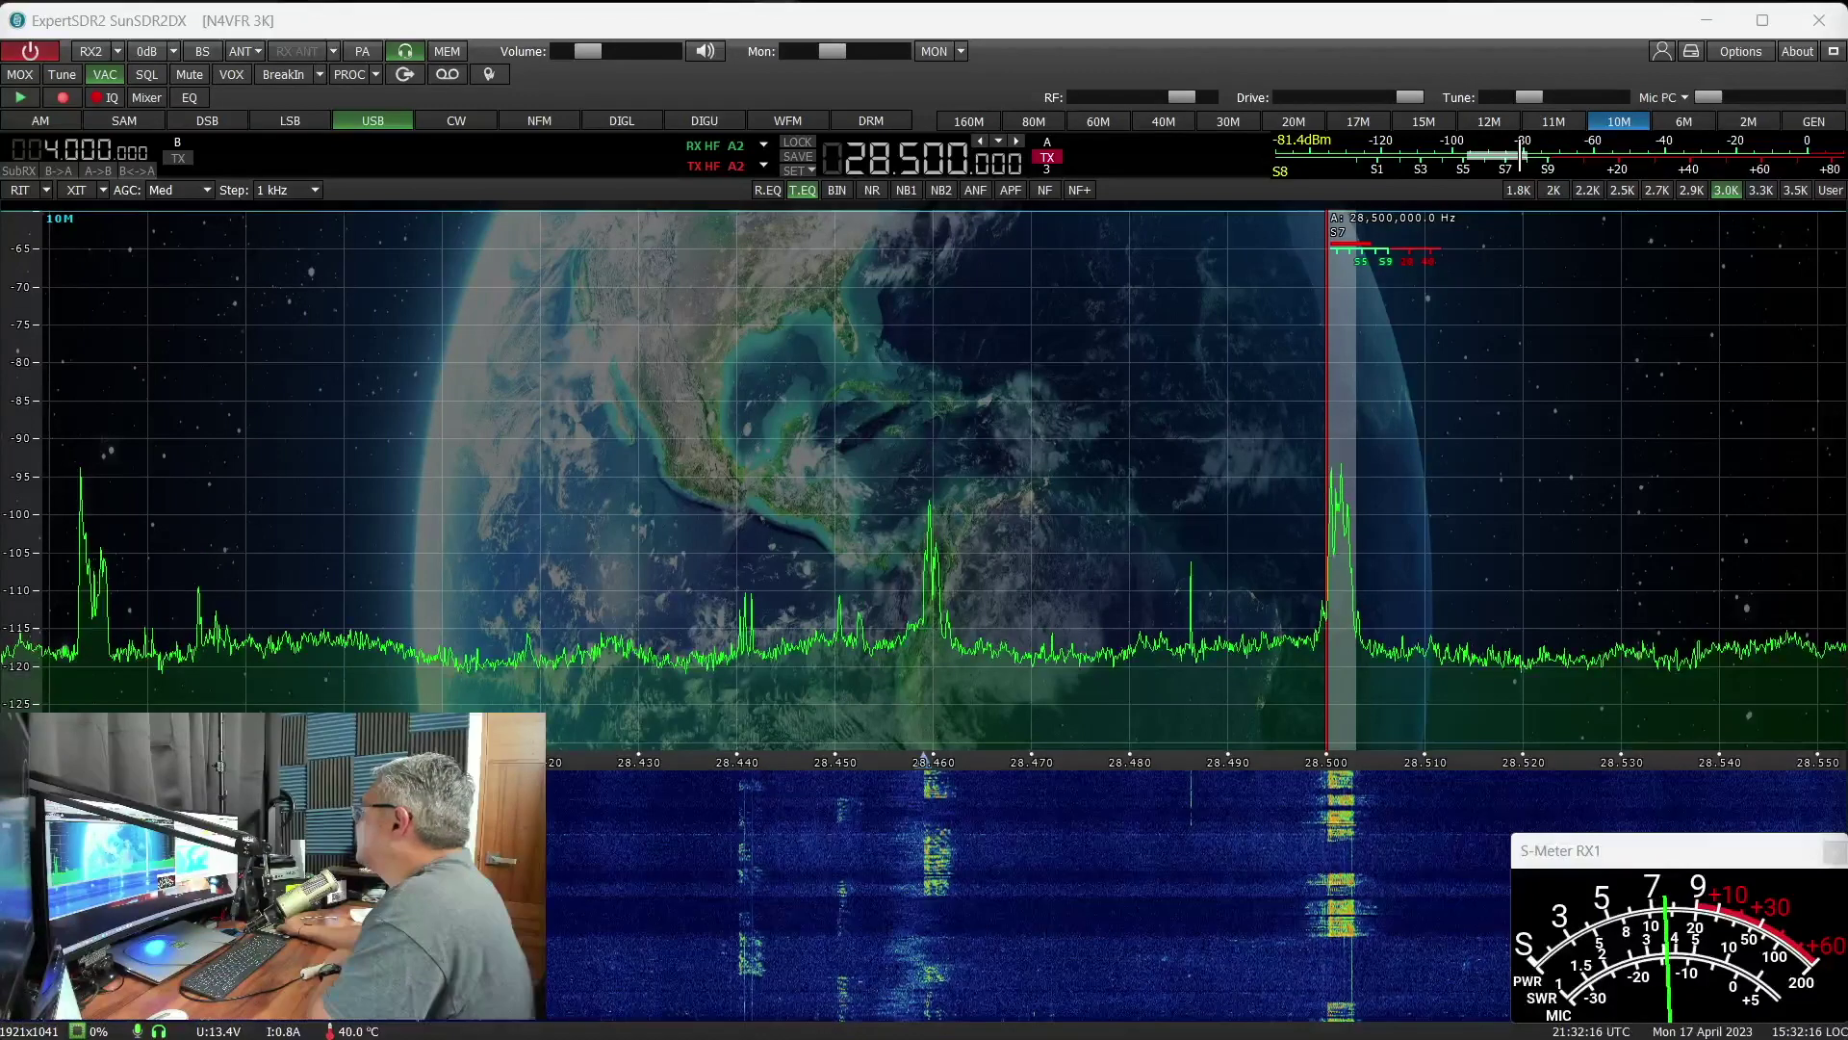
Alternate between receiving and transmitting on 7.196 MHz LSB
left_click(712, 54)
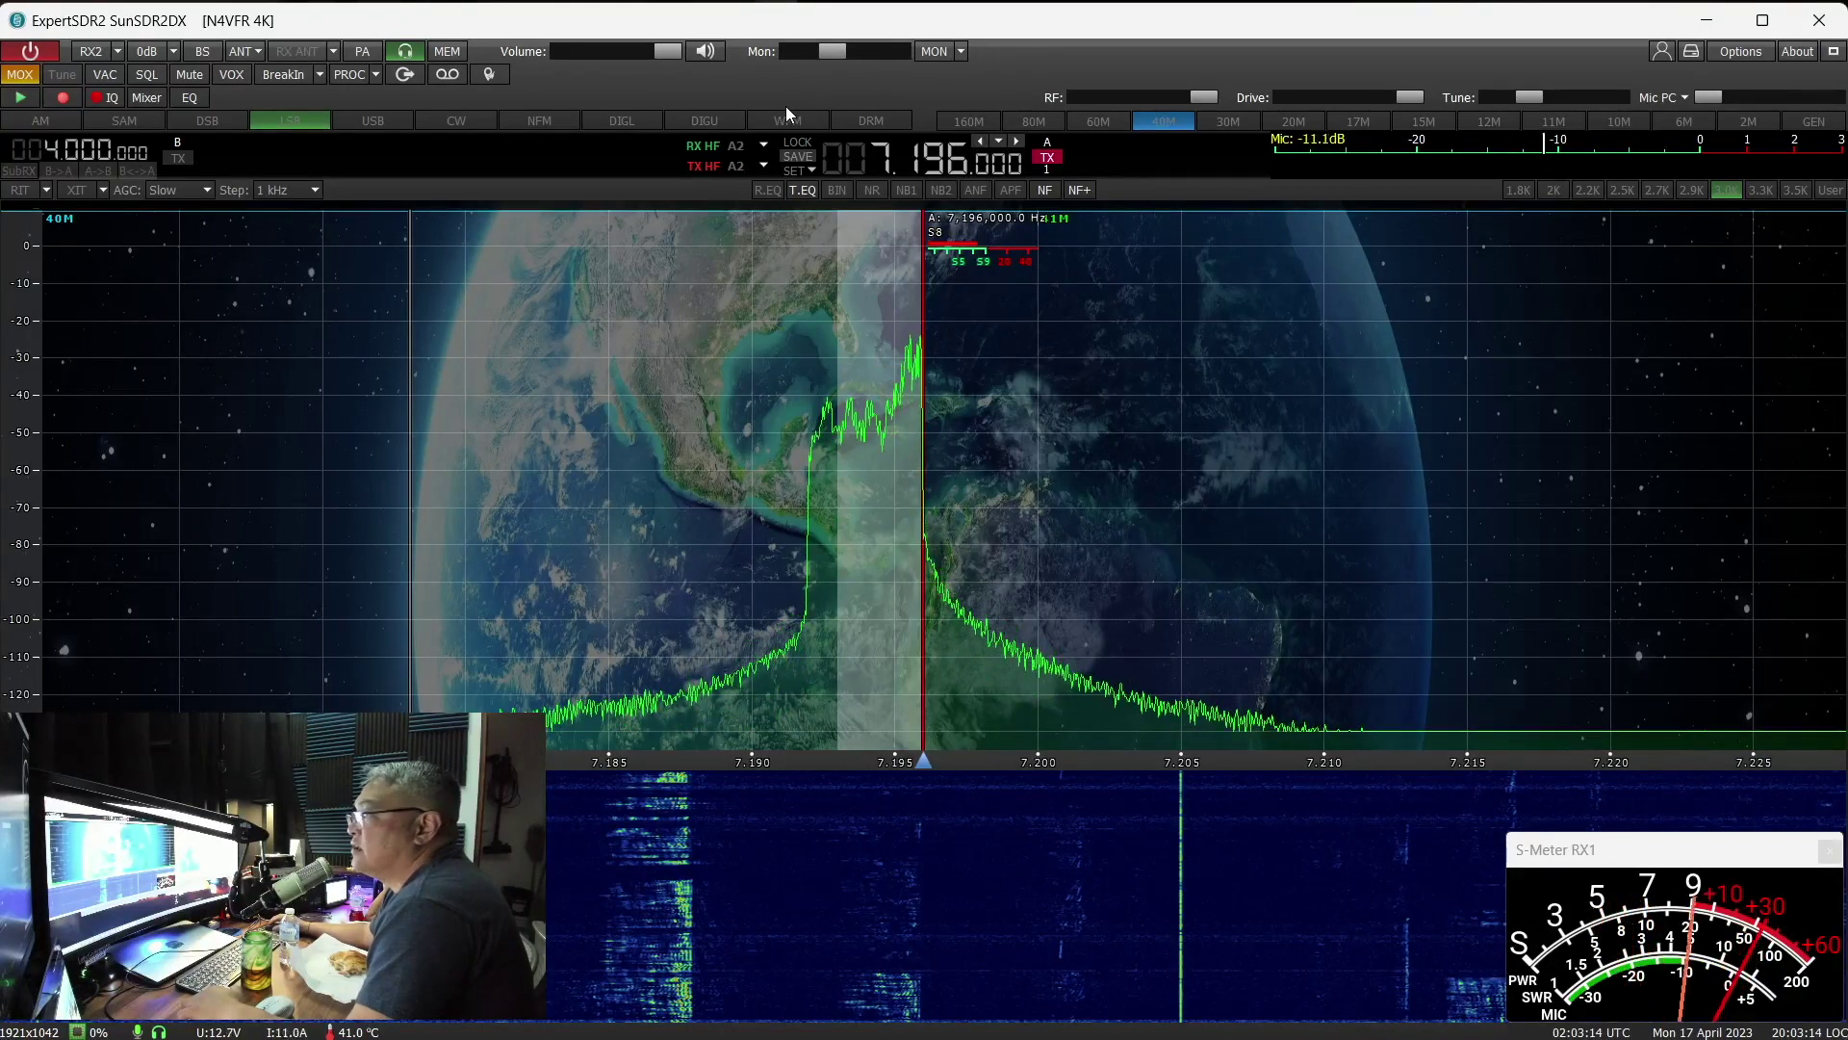
key("space")
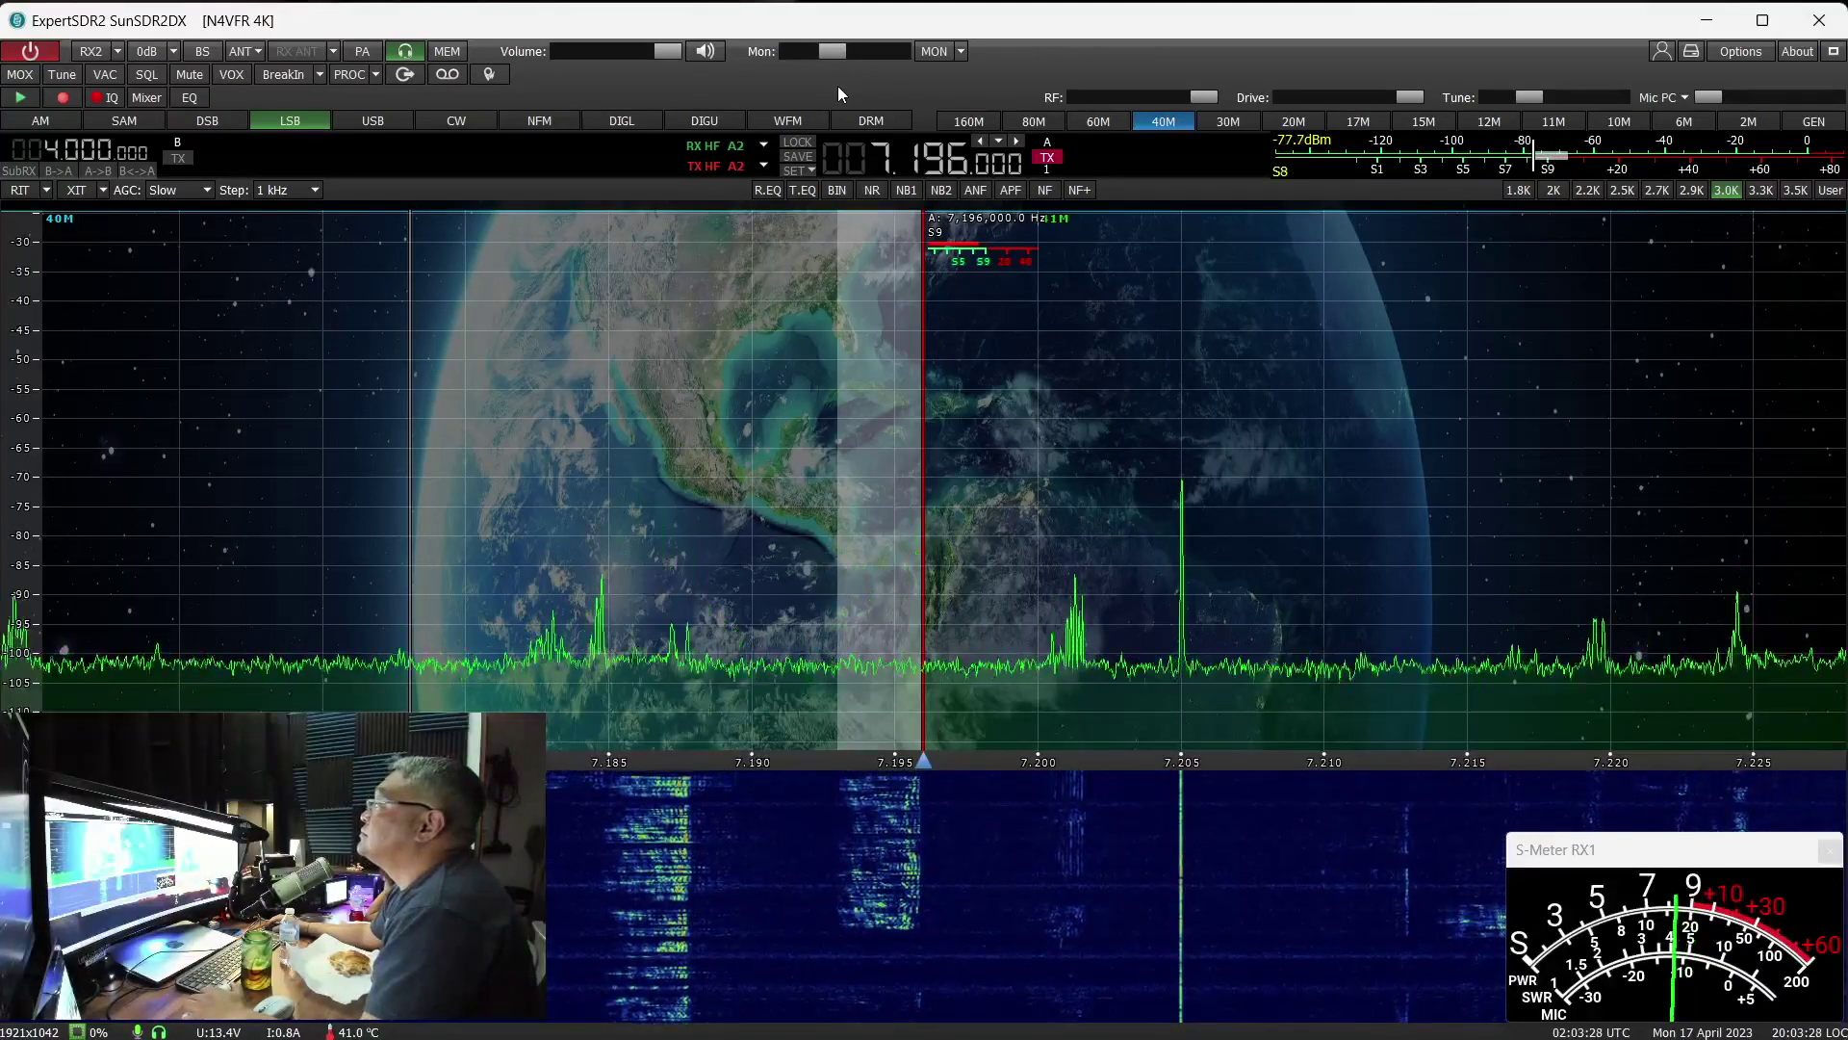
key("space")
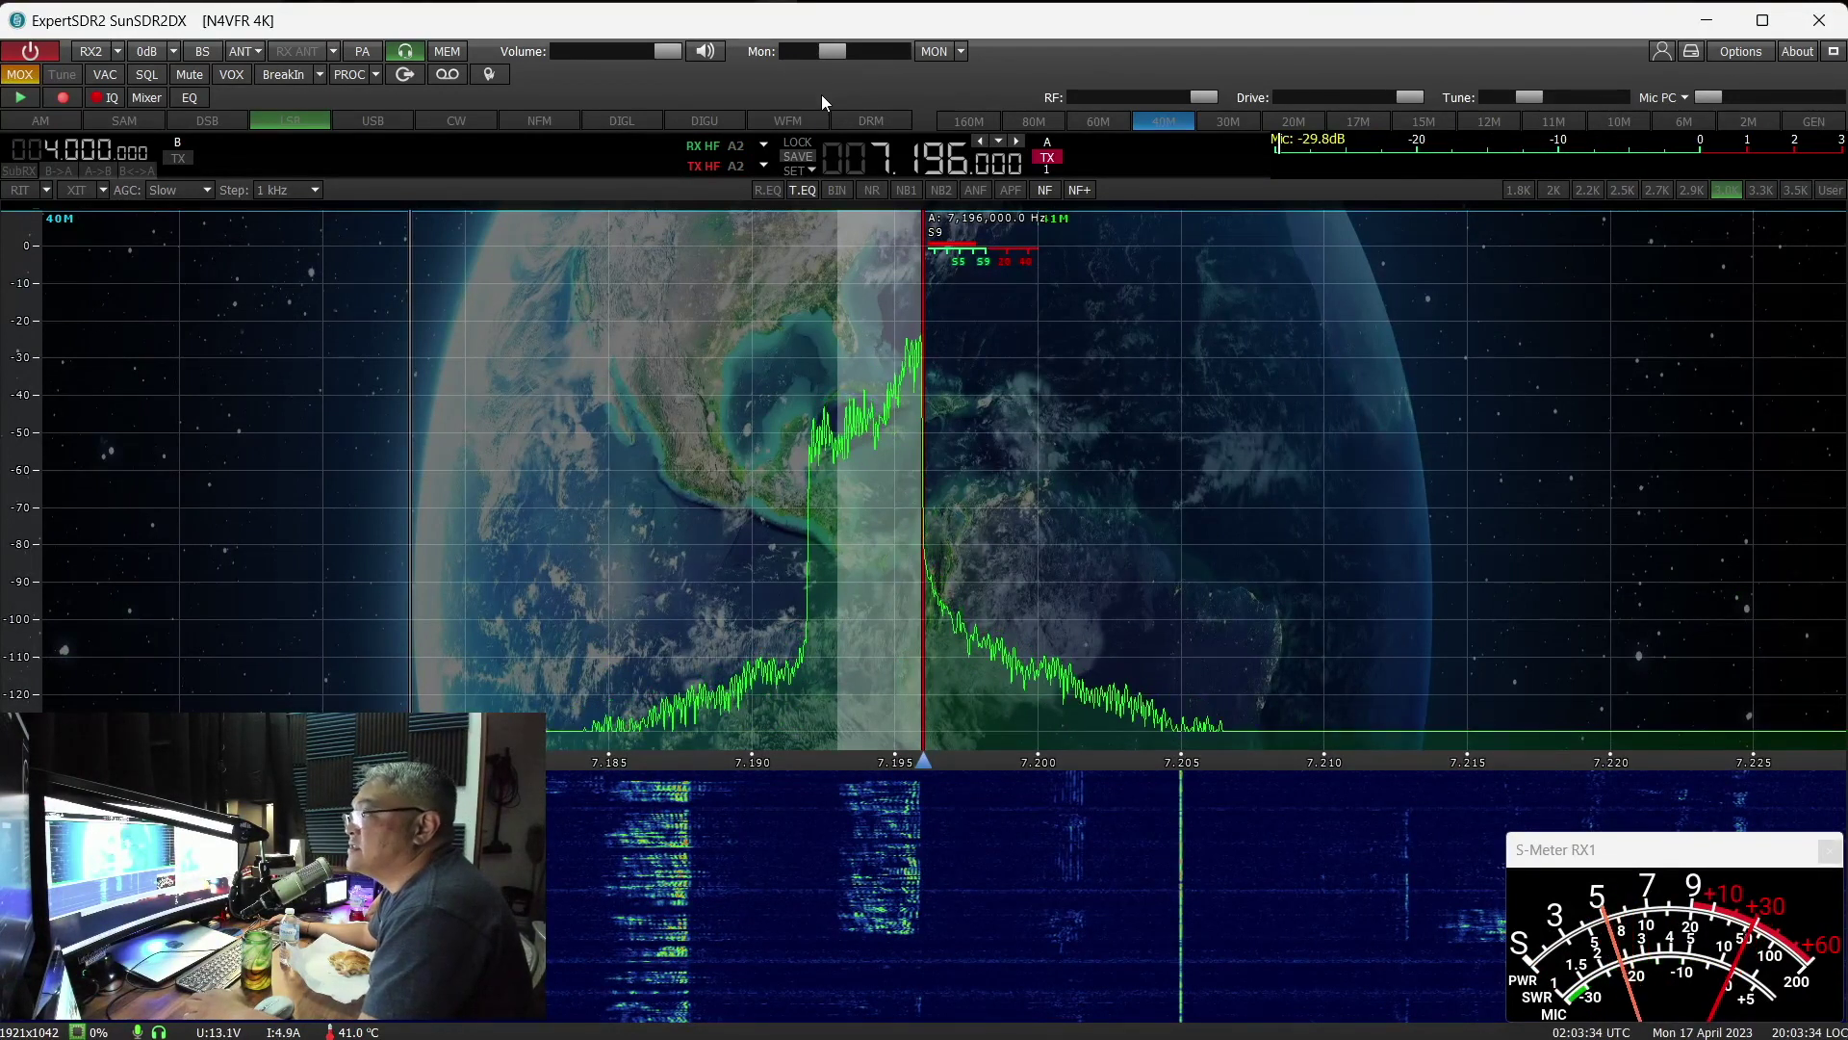
key("space")
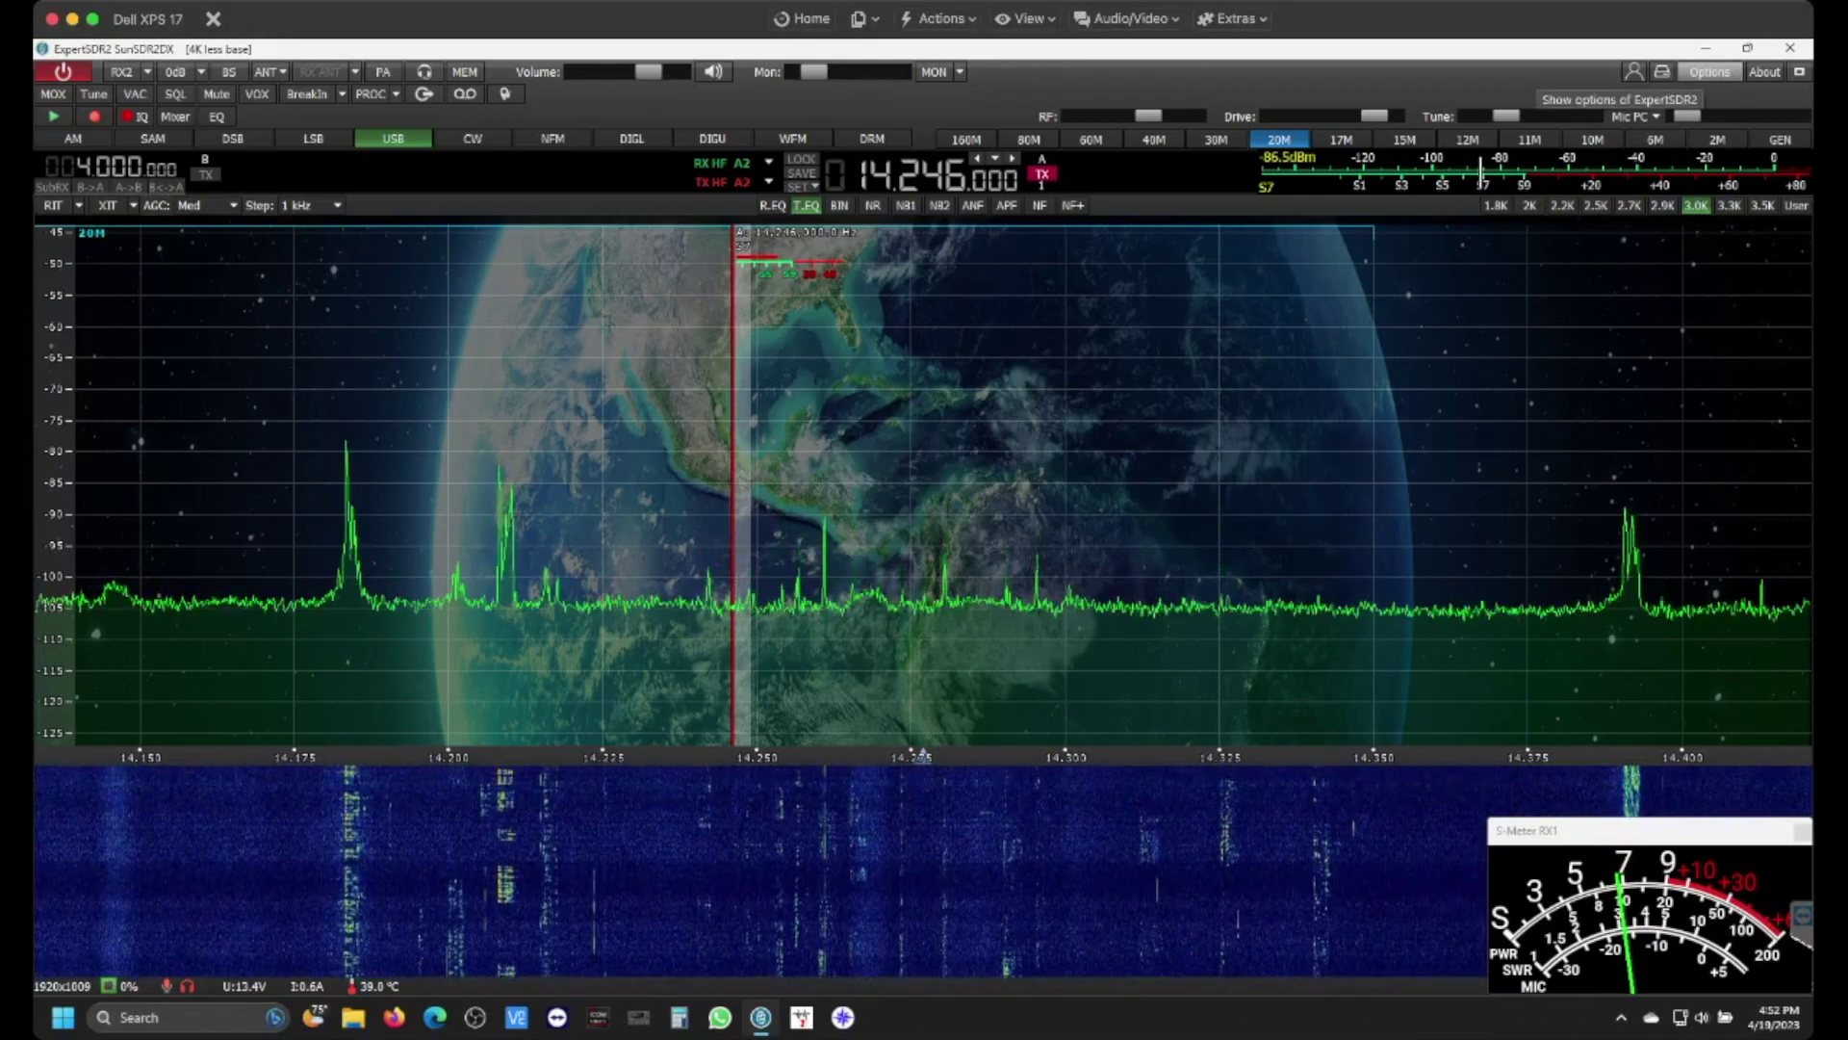
Review the external reference and frequency coefficient settings in the expert device options, then close the options
left_click(1710, 71)
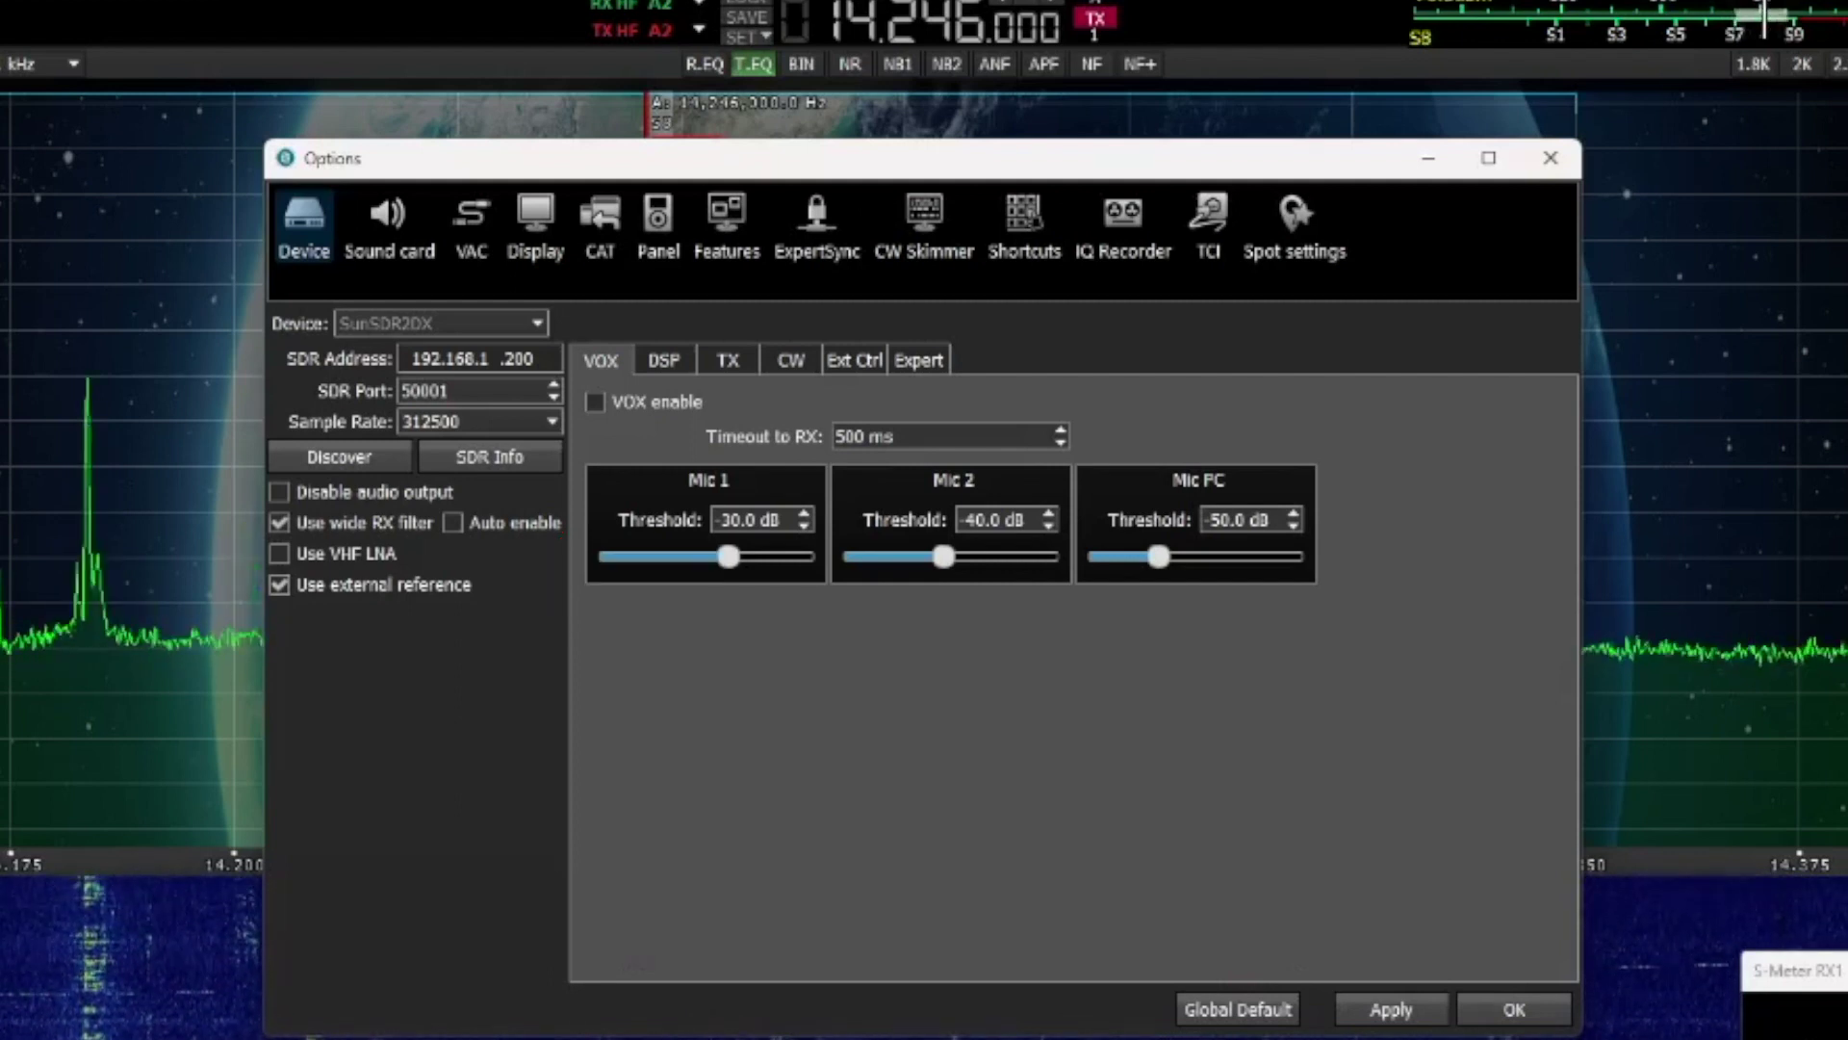
left_click(919, 360)
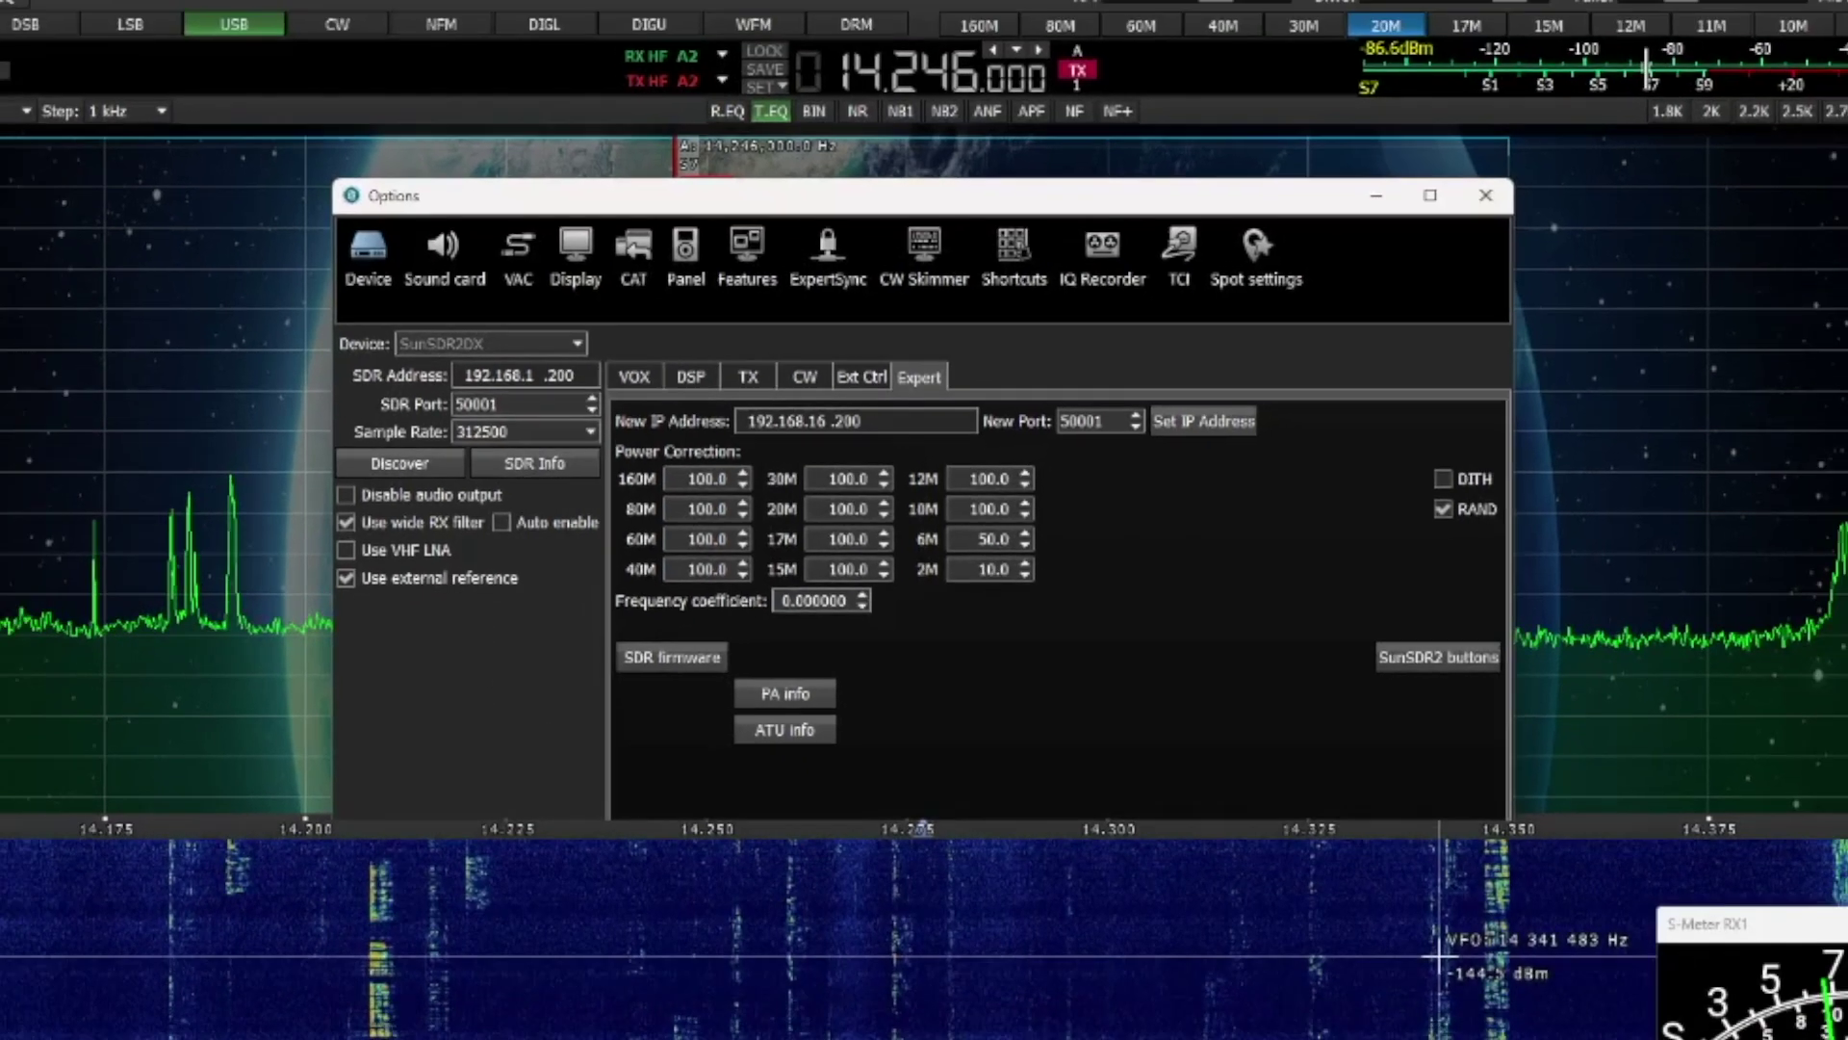
left_click(1514, 1009)
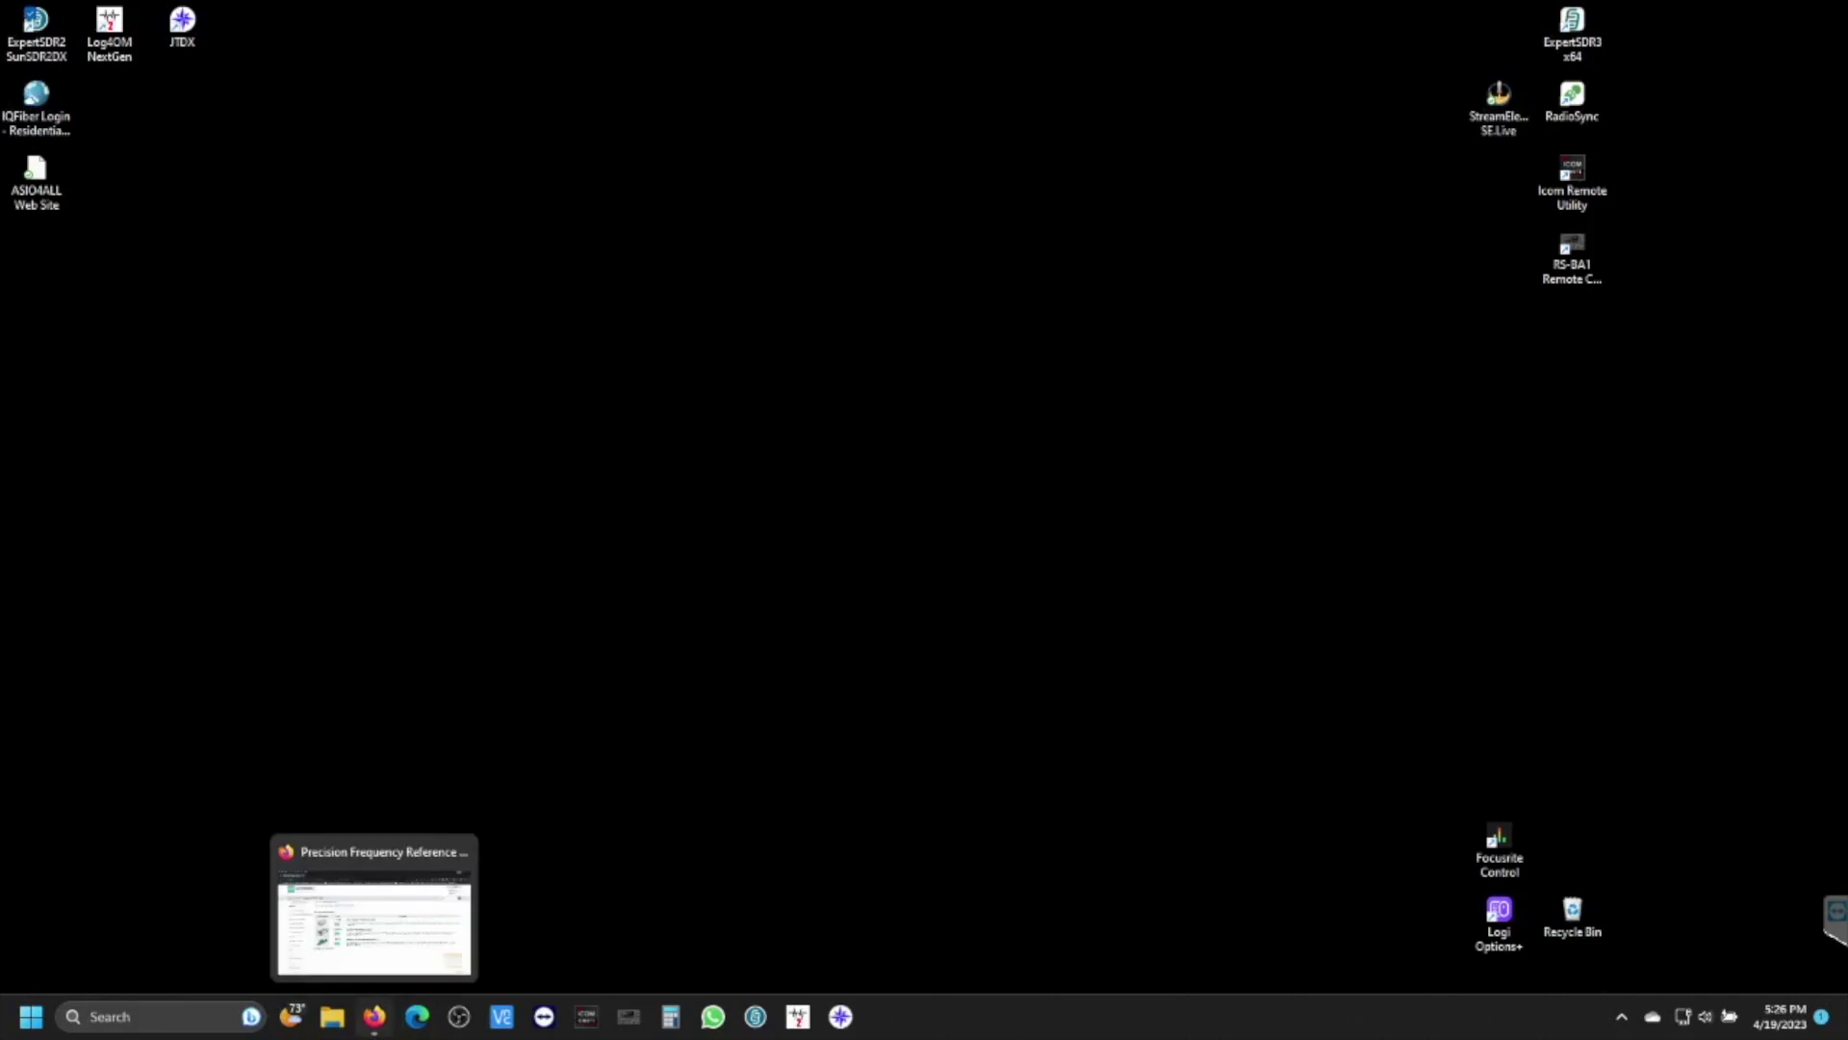
Switch to Firefox and download the Windows configuration software from the Precision GPS Reference Clock product page
left_click(374, 1017)
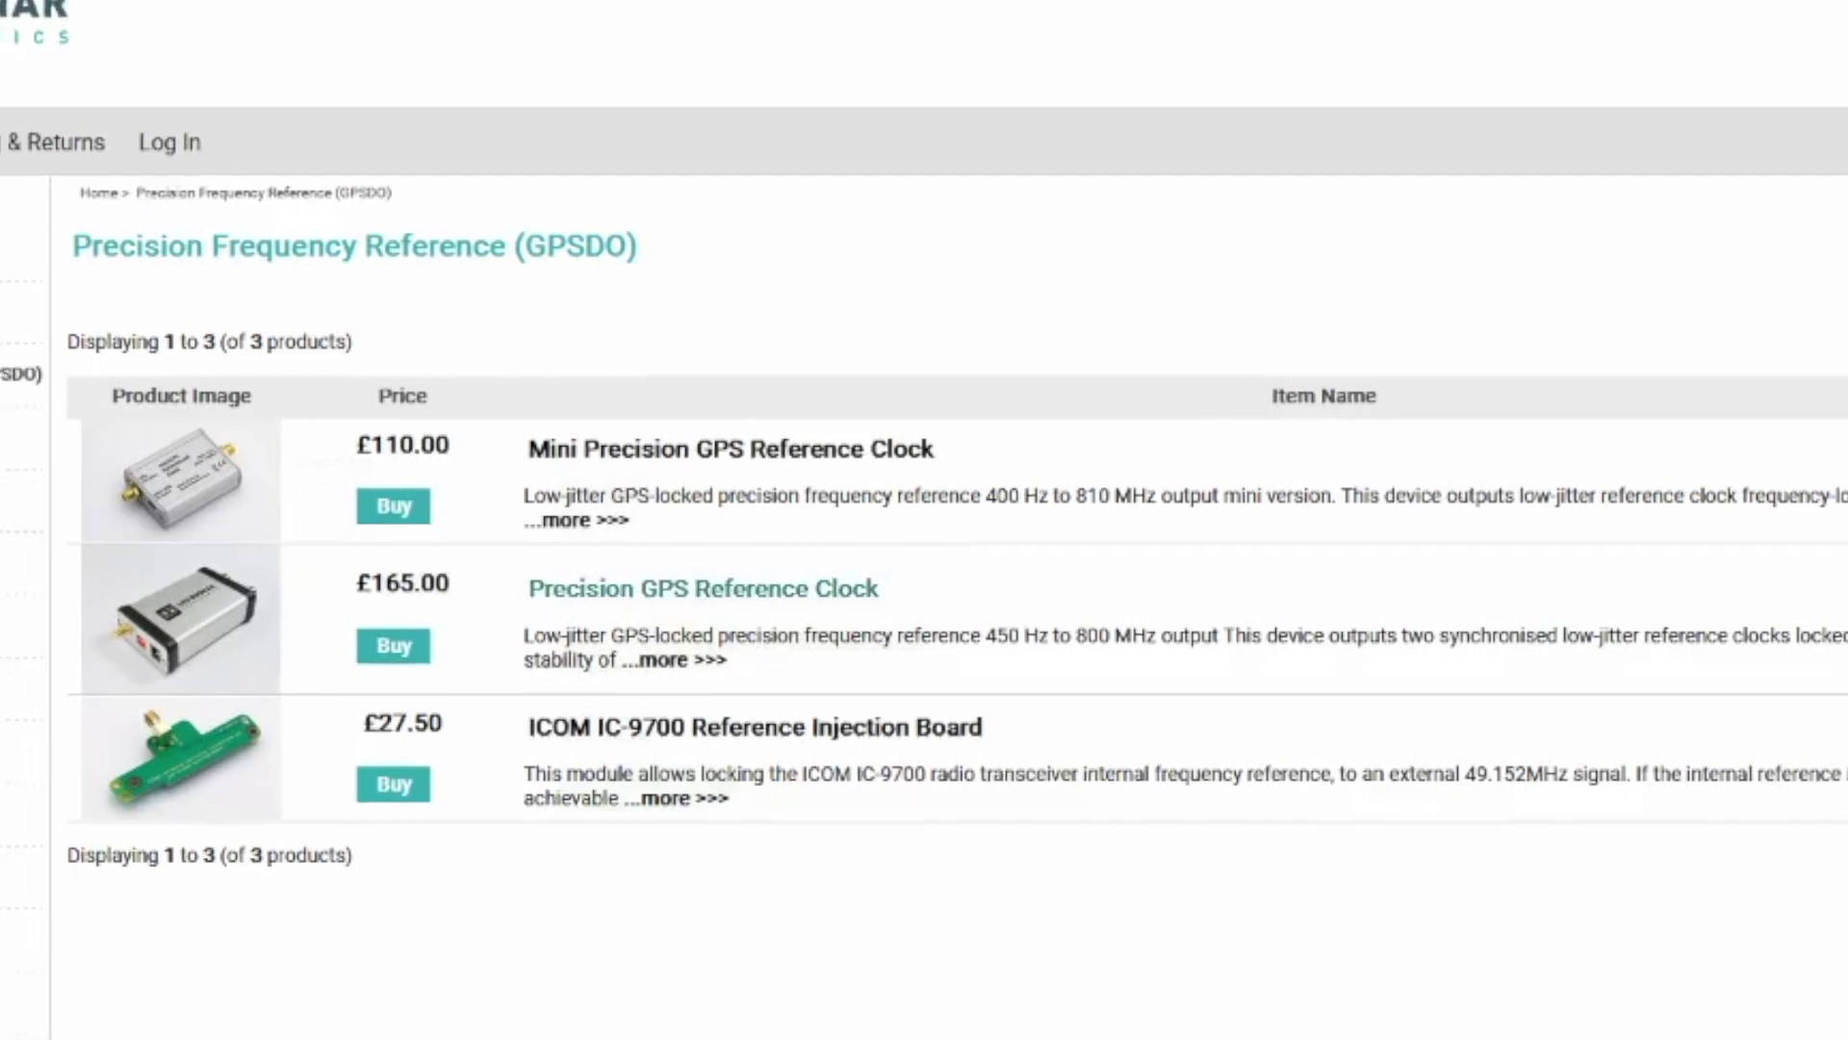
left_click(700, 589)
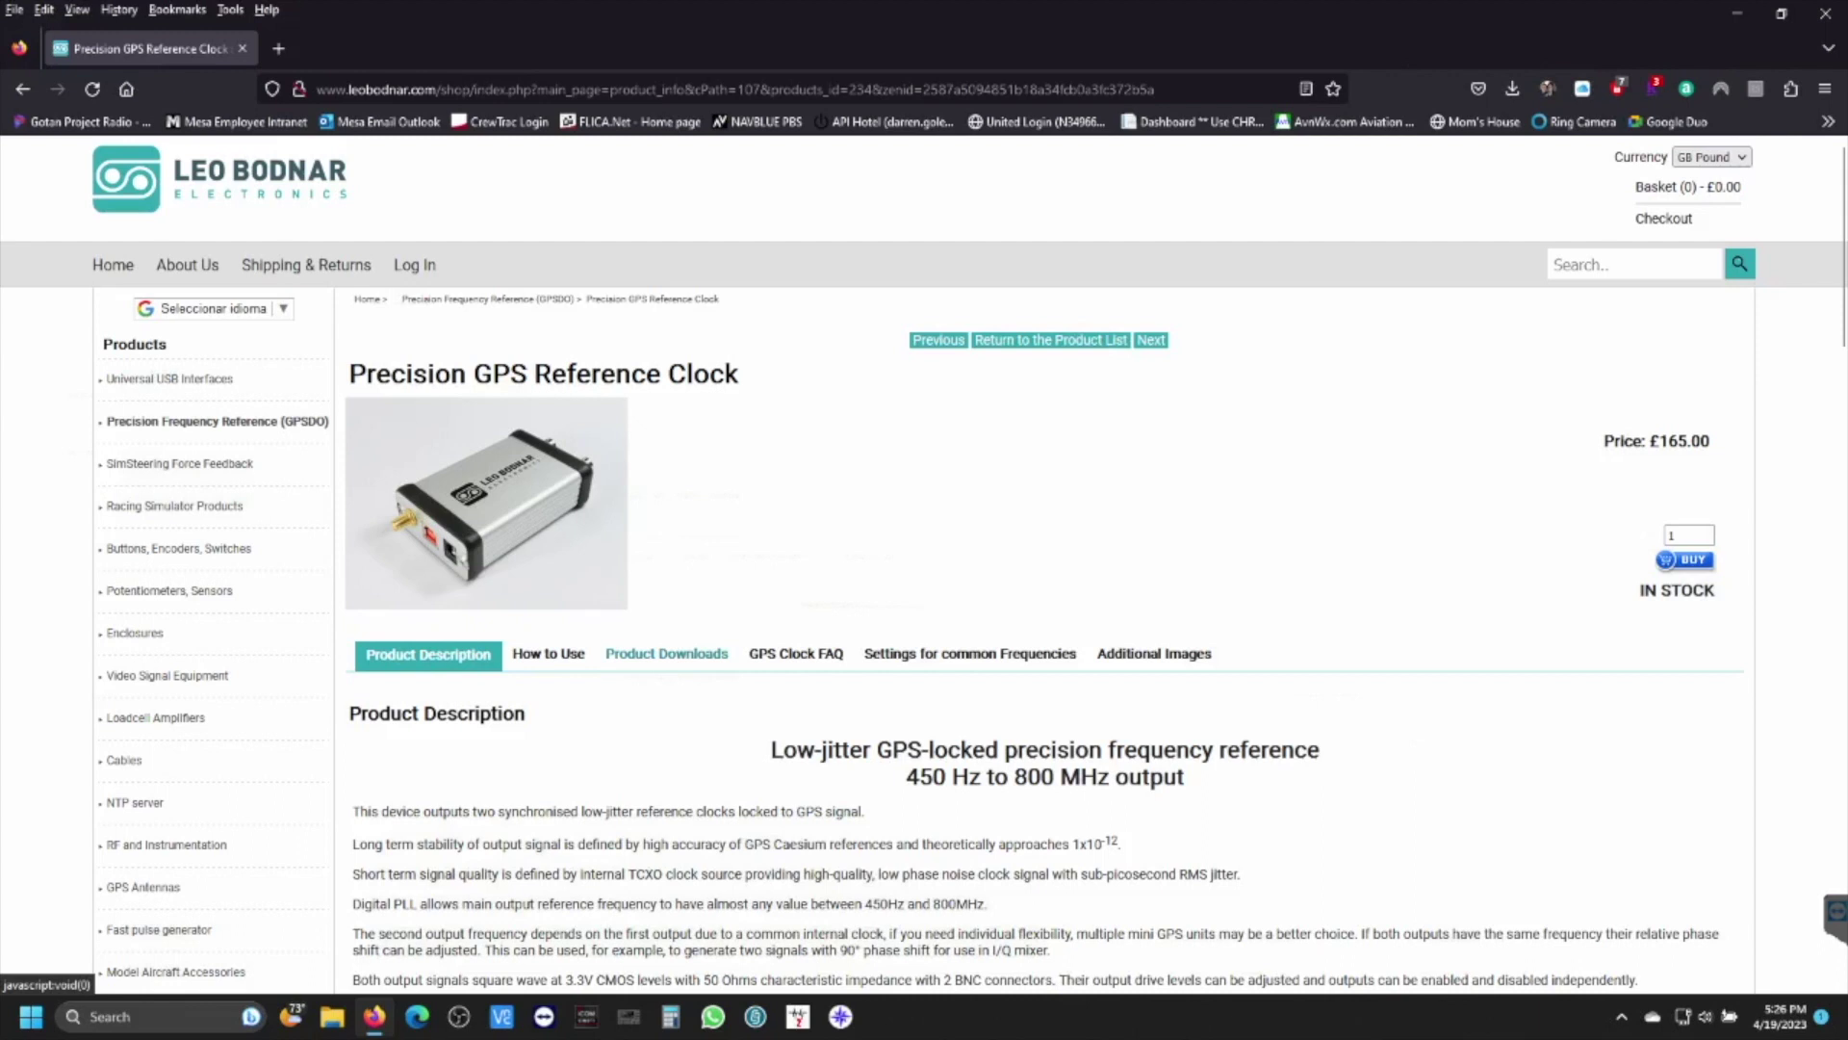
left_click(666, 654)
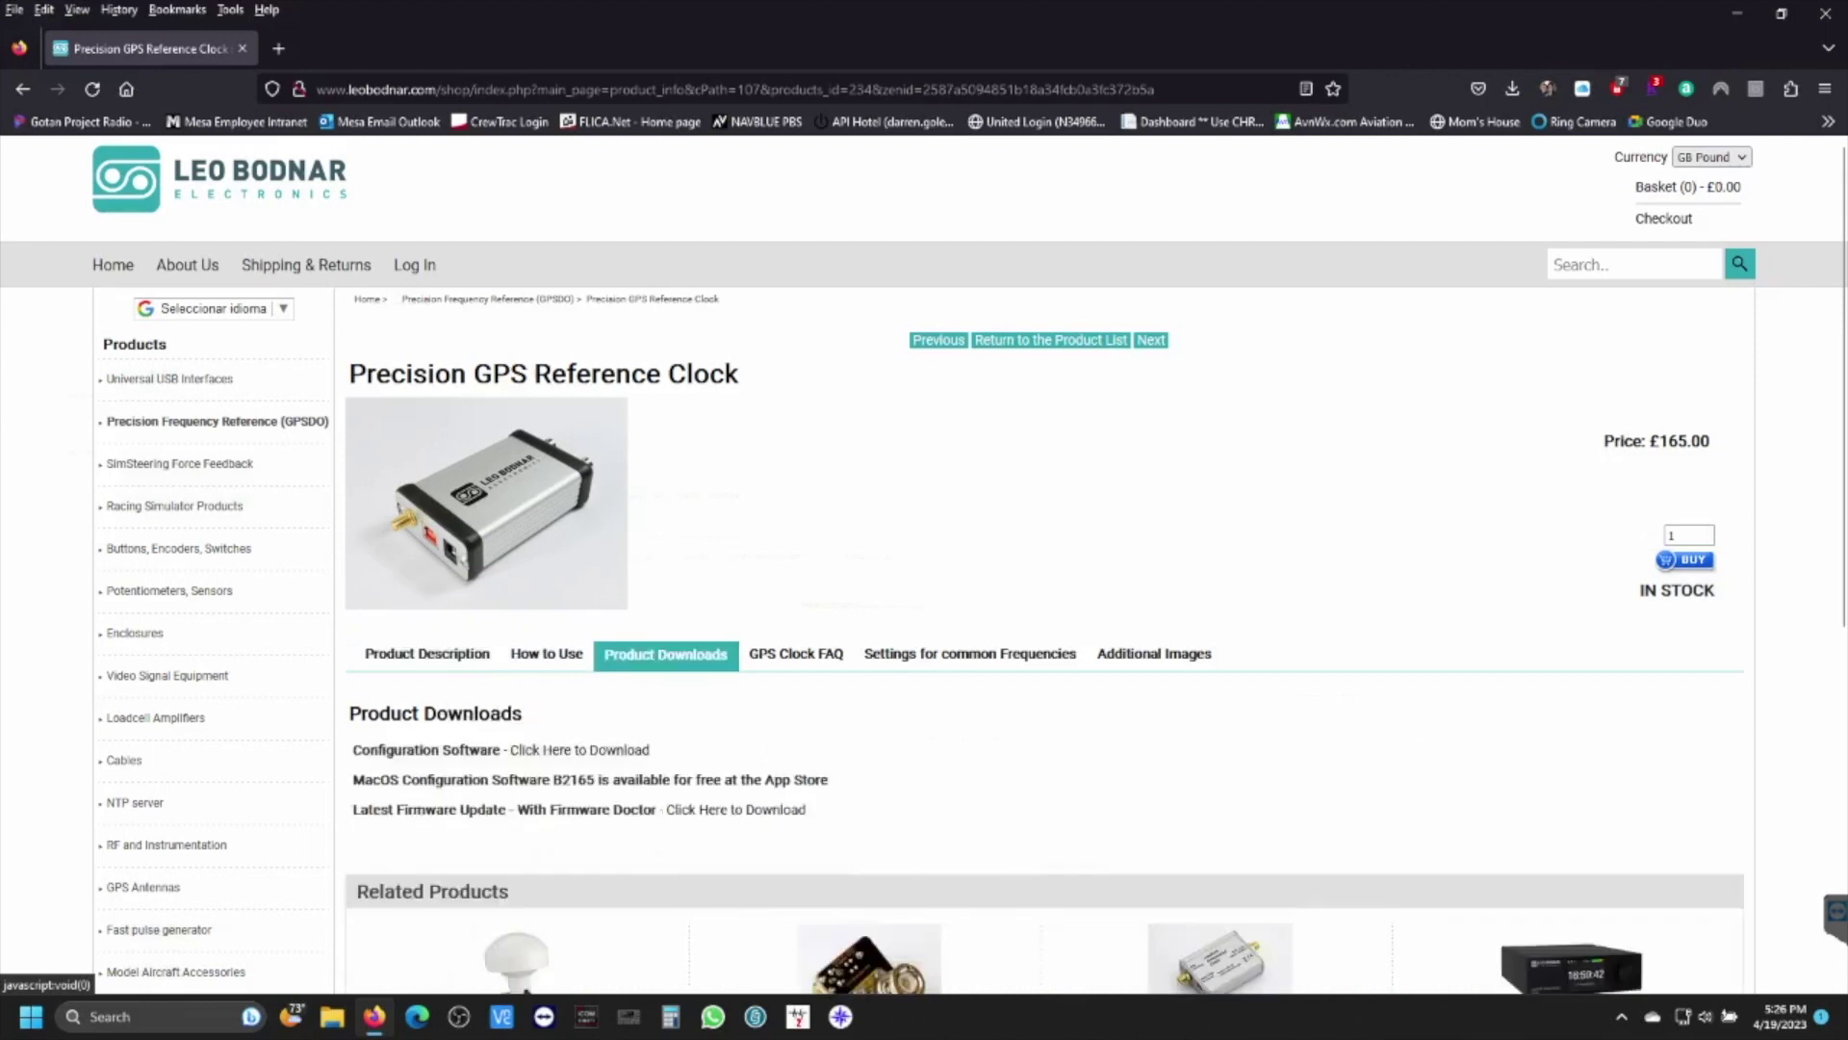
scroll(924, 568, "down", 3)
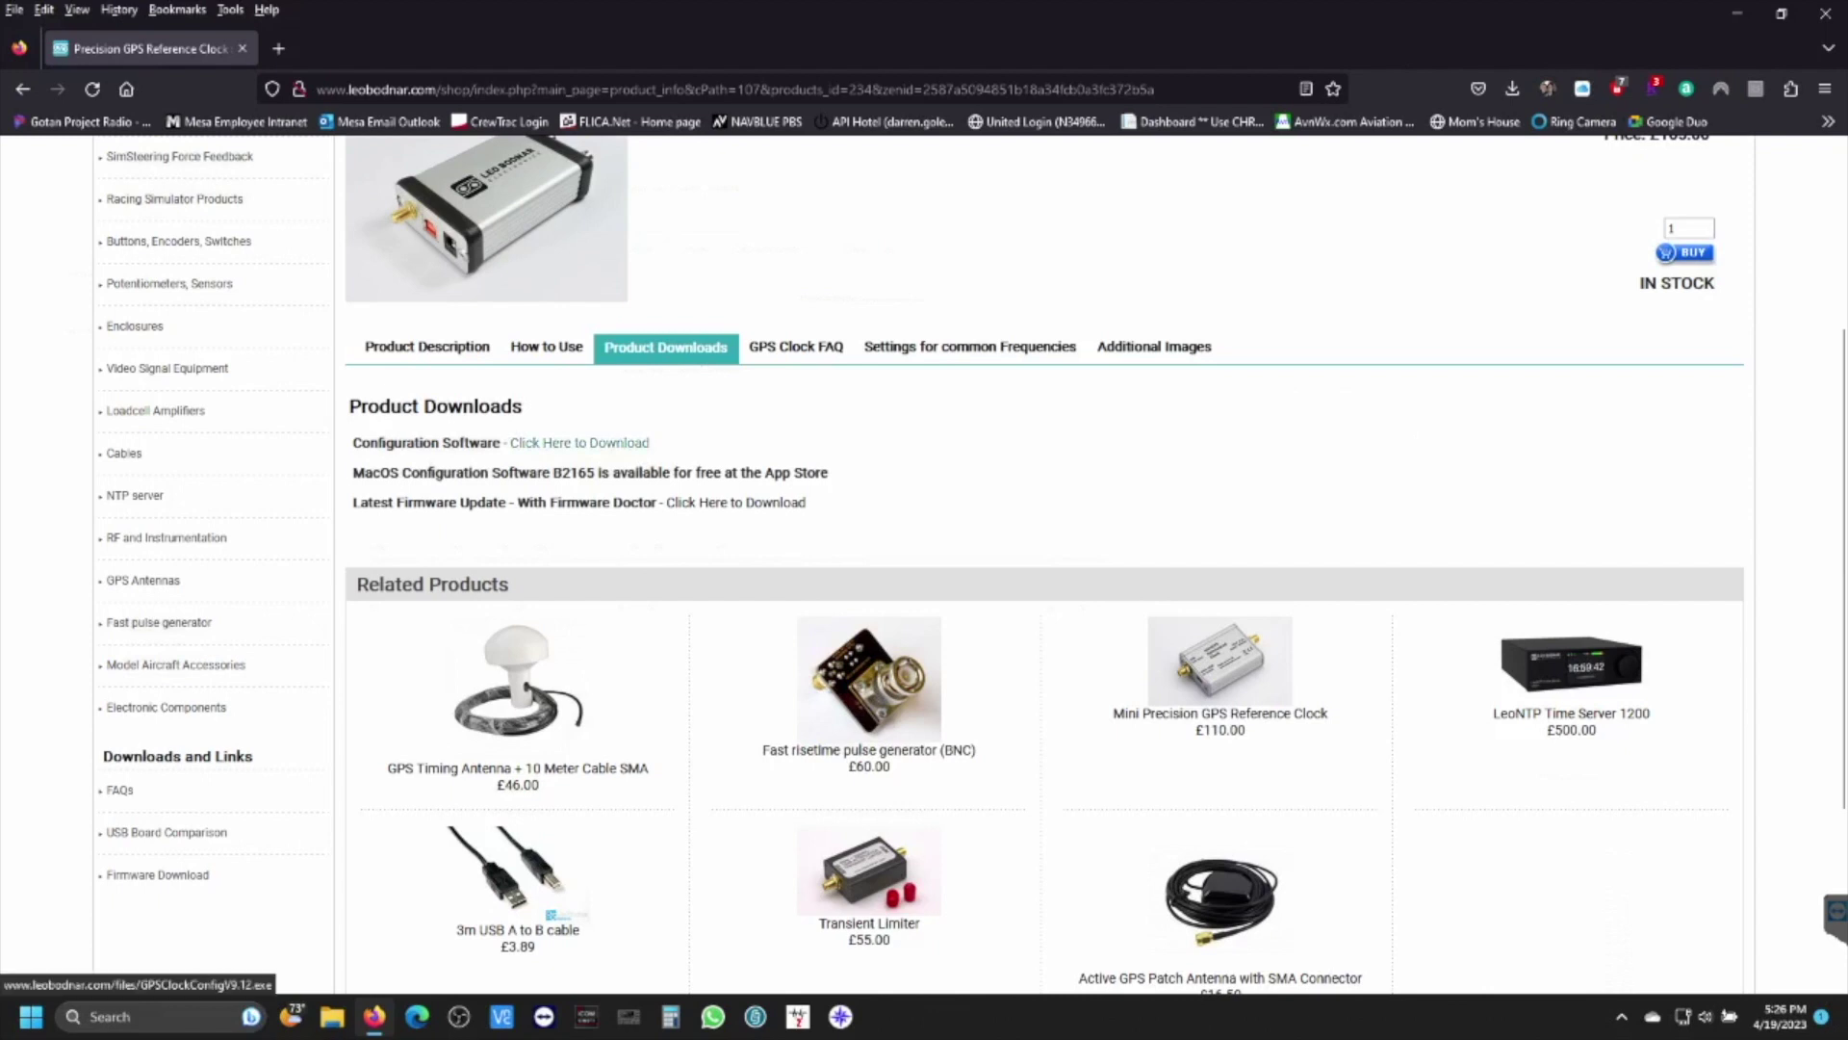
left_click(579, 442)
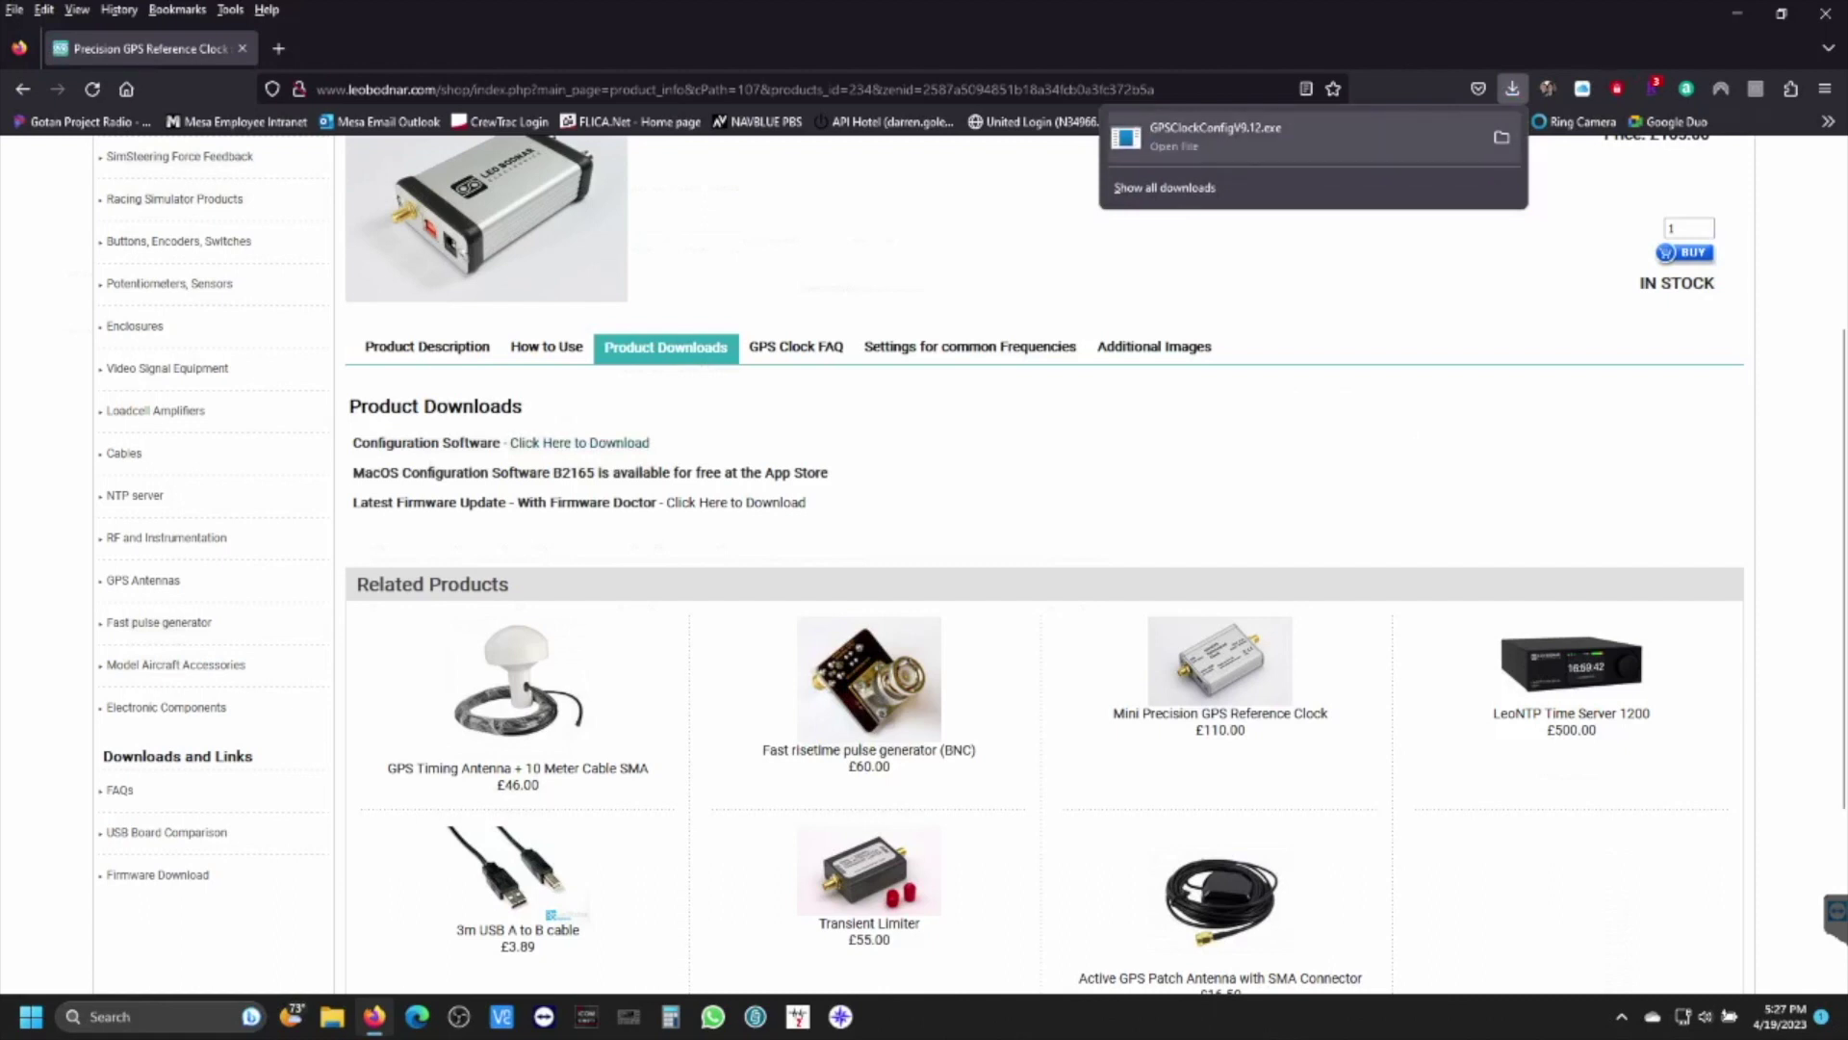
Run GPSClockConfigV9.12 from the Downloads folder as administrator and allow it to make changes to the device
left_click(1214, 135)
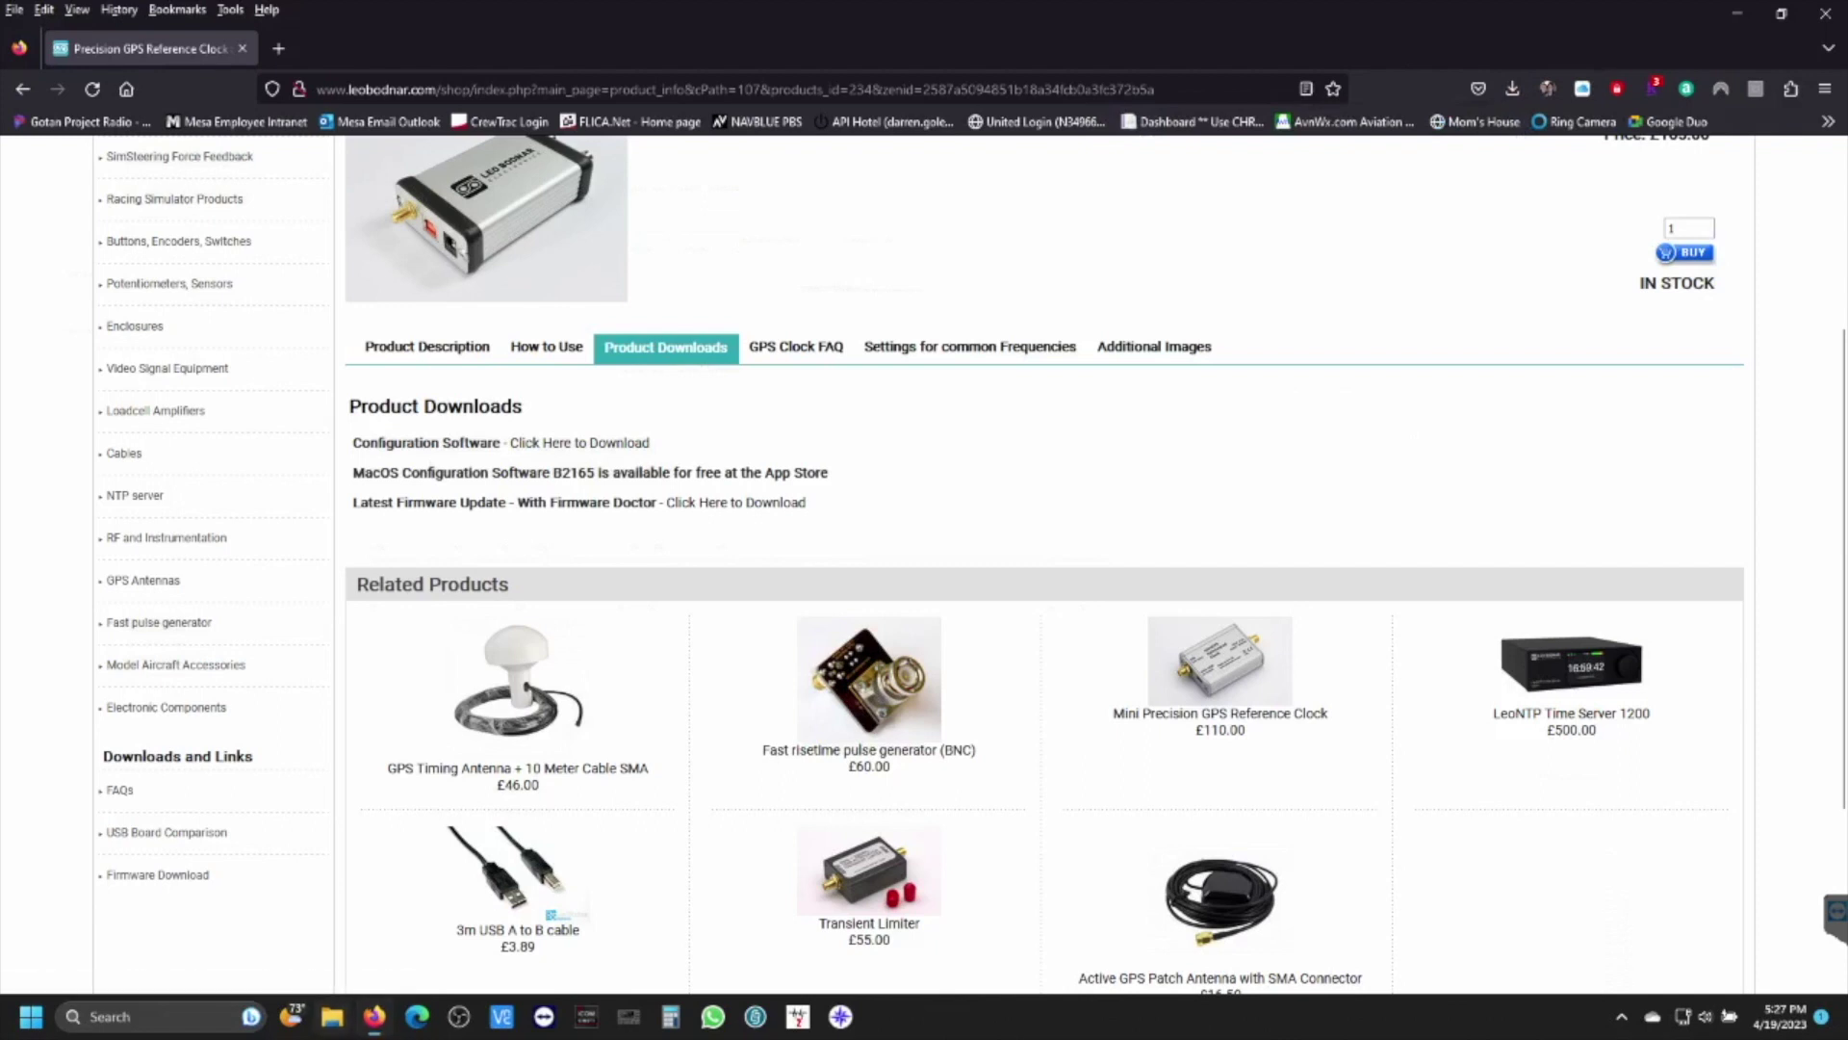
key("super+e")
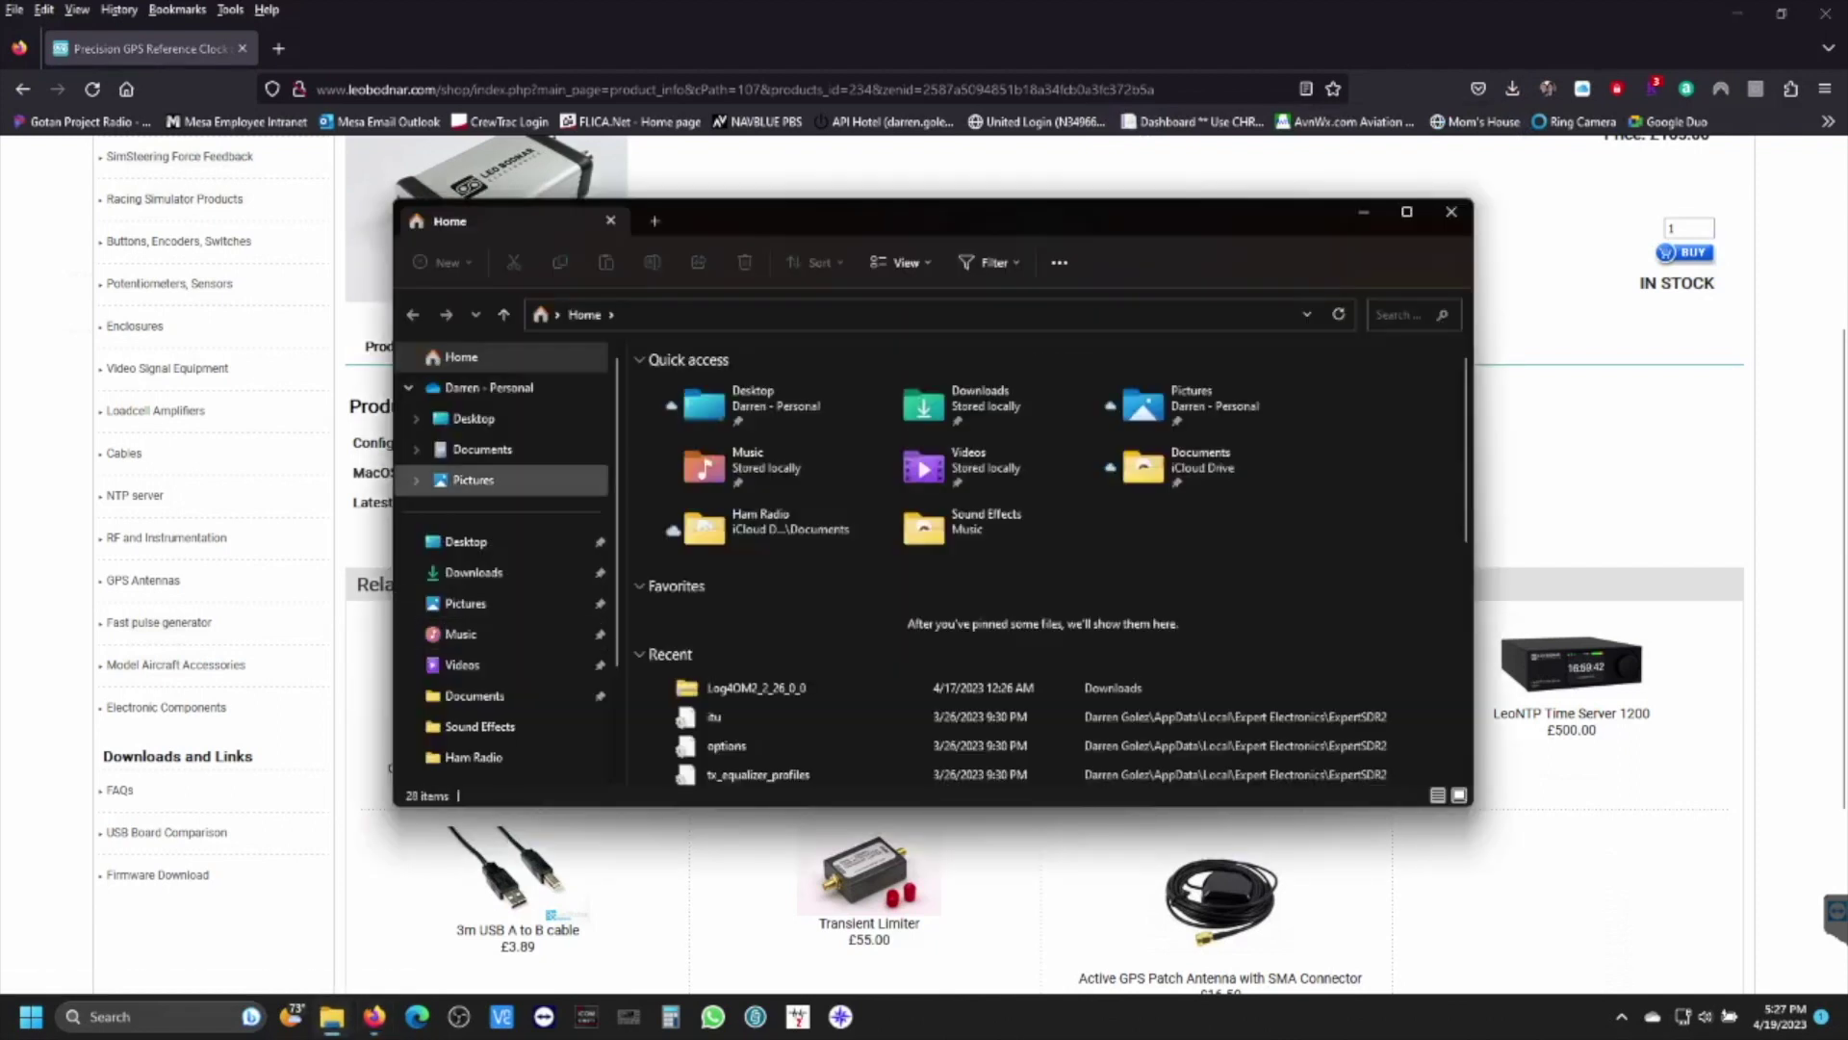
left_click(473, 572)
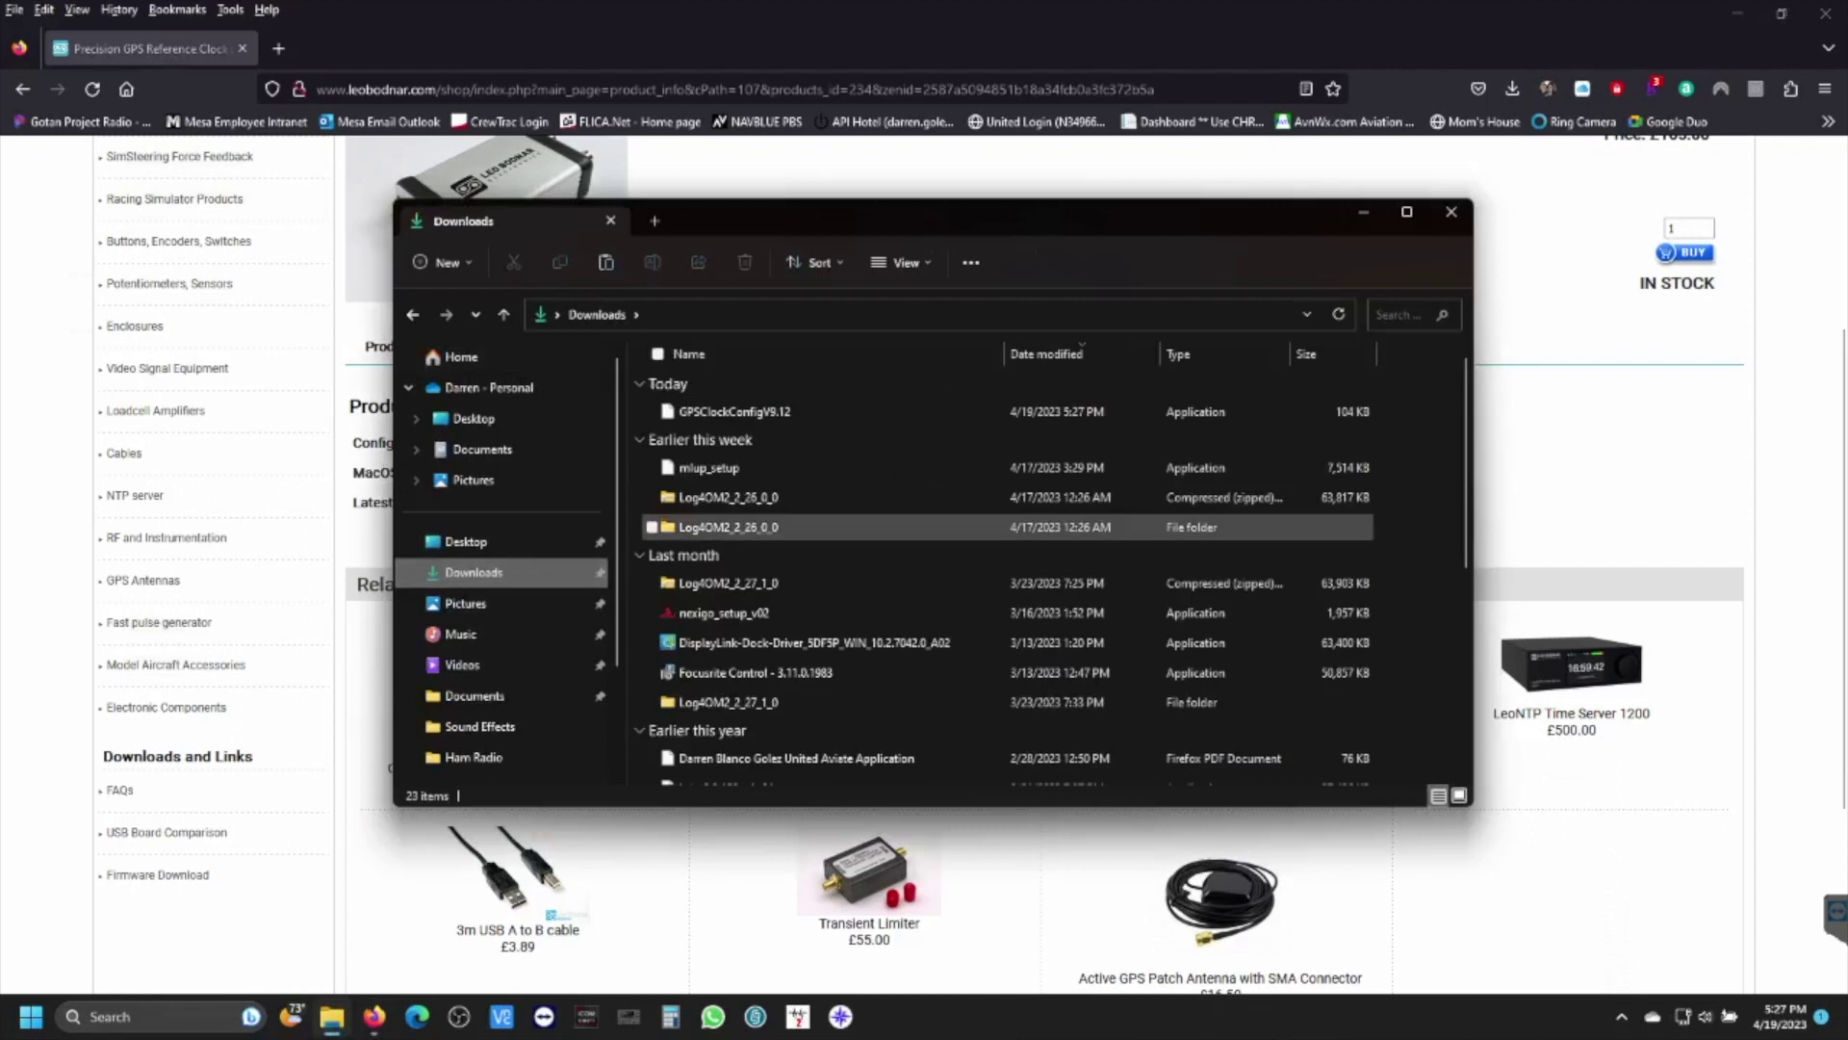
right_click(766, 412)
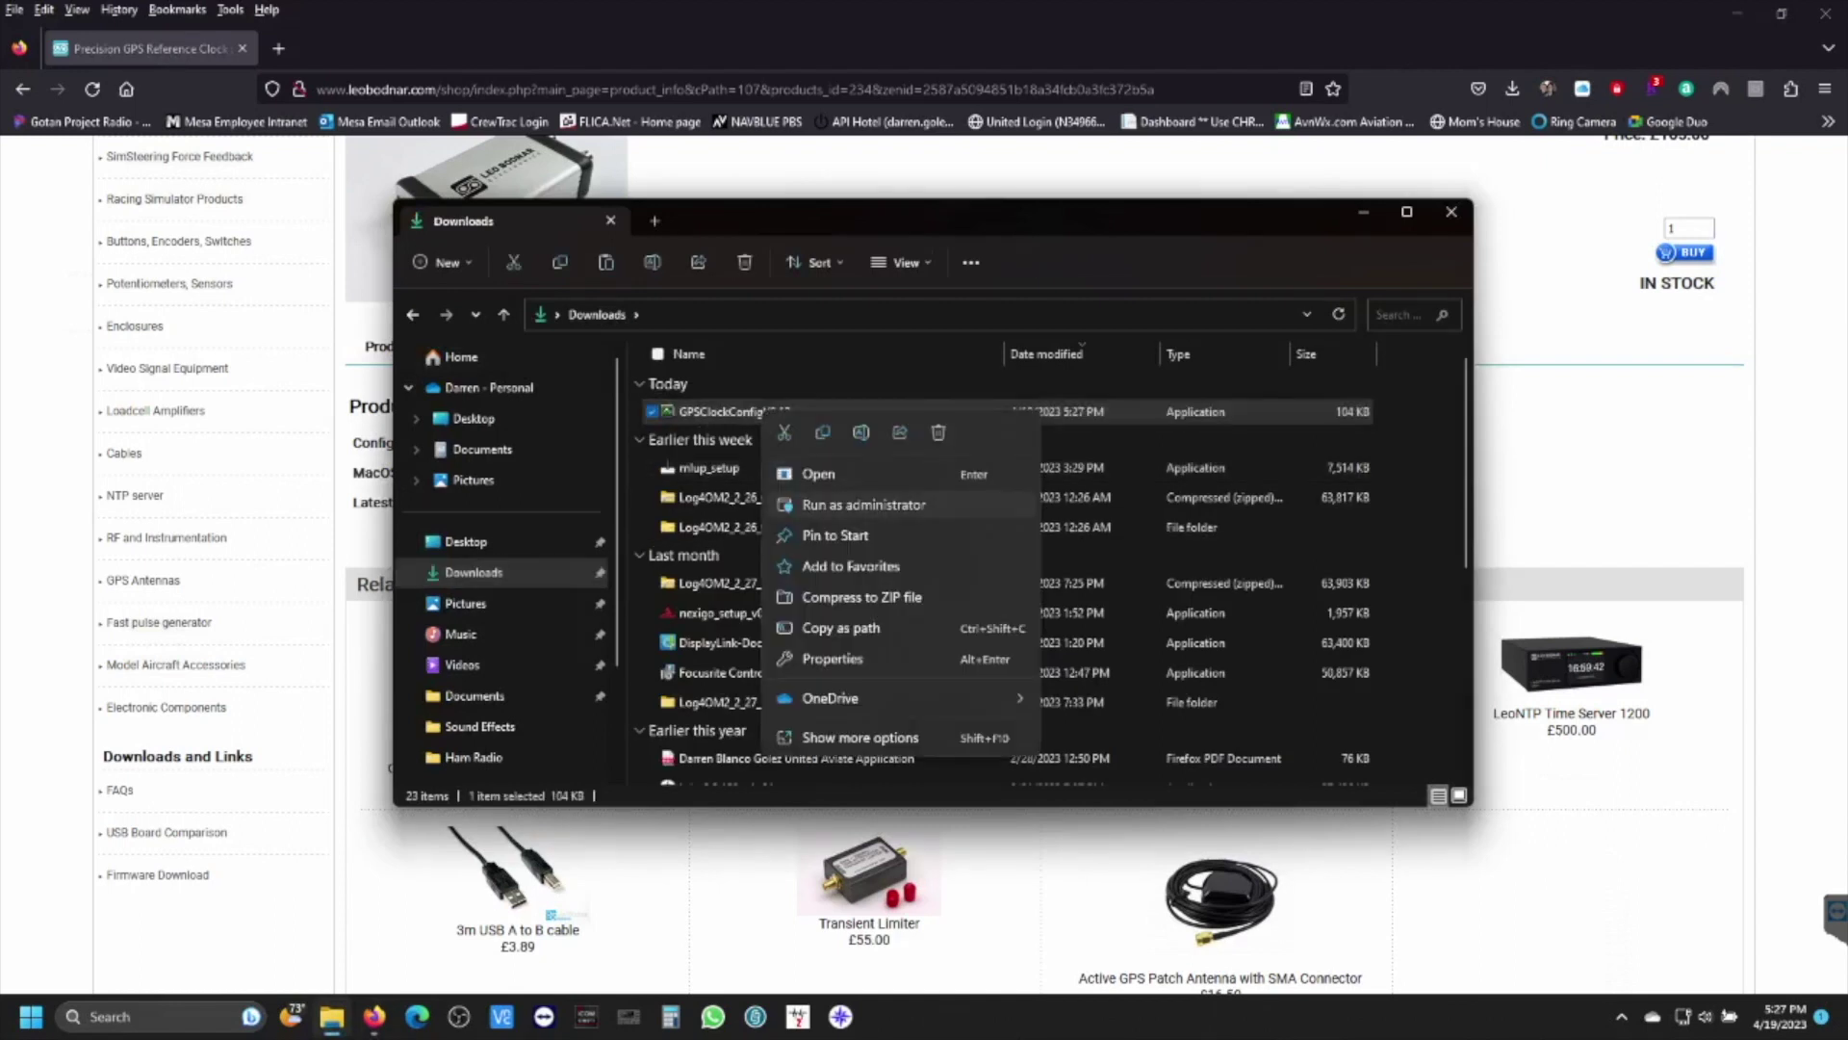
left_click(863, 504)
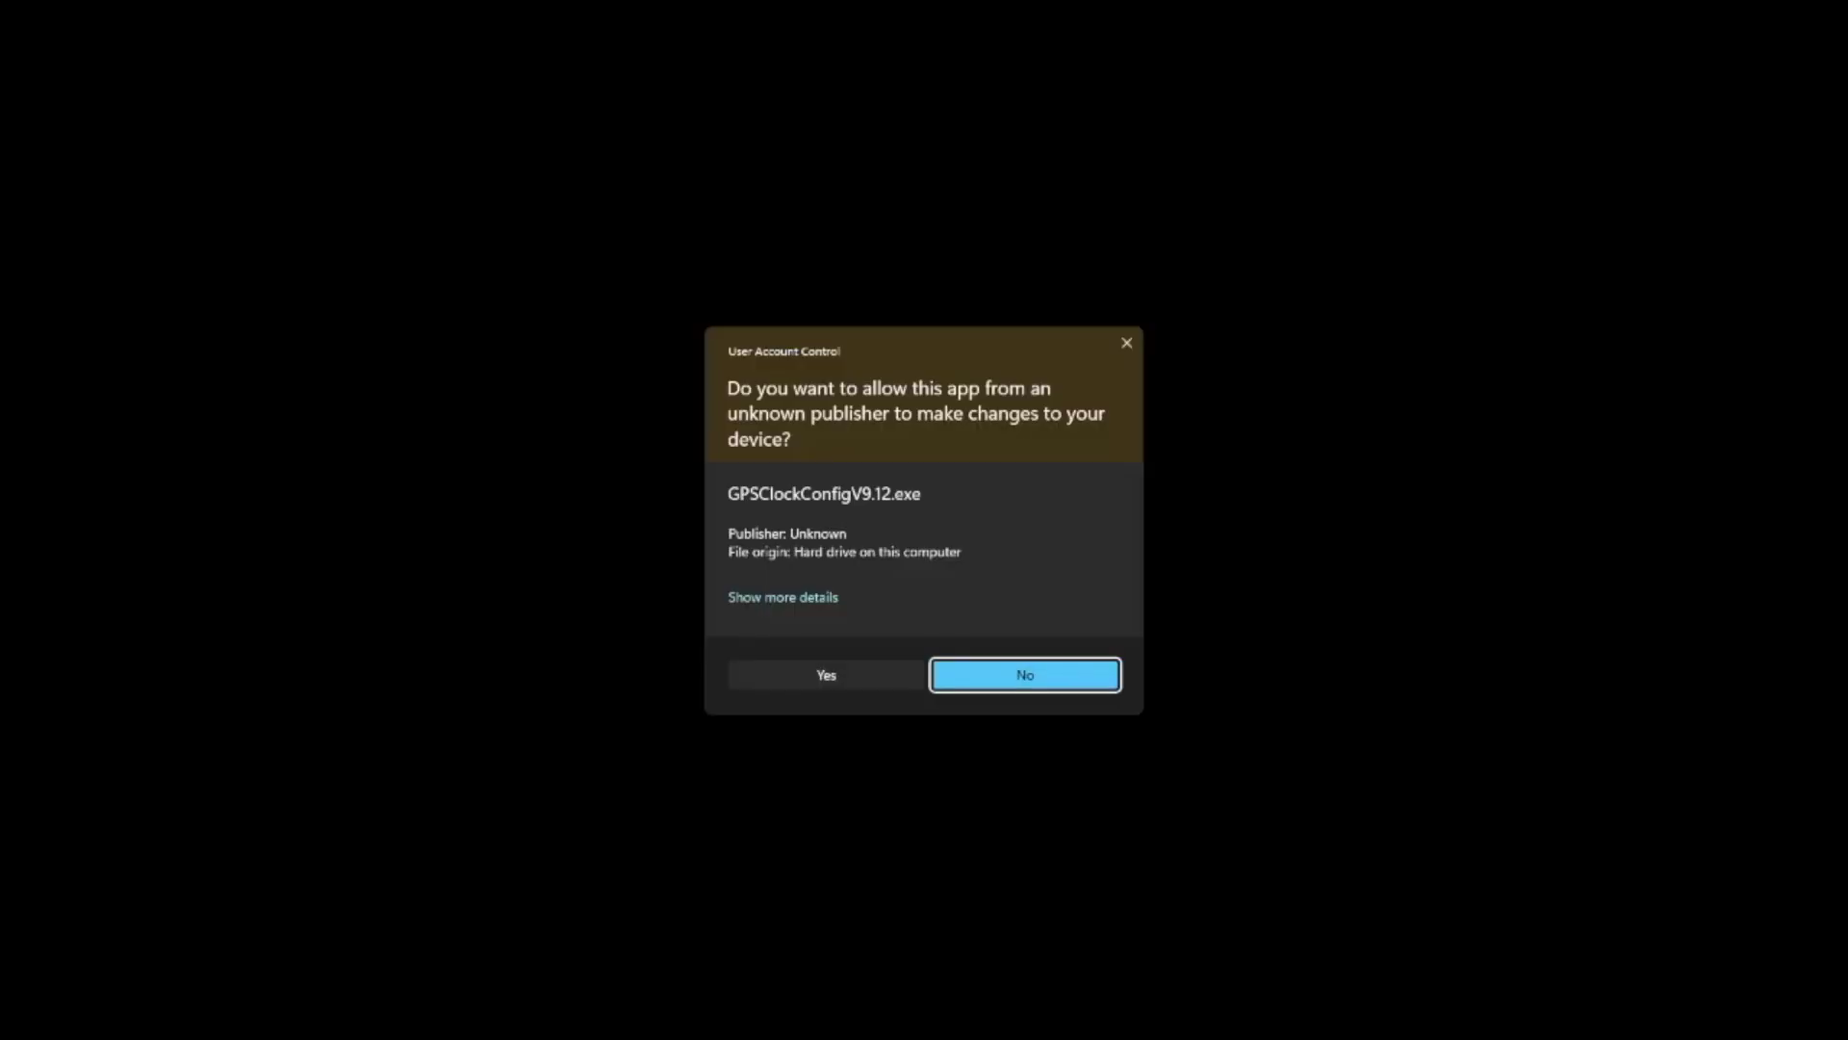
left_click(826, 675)
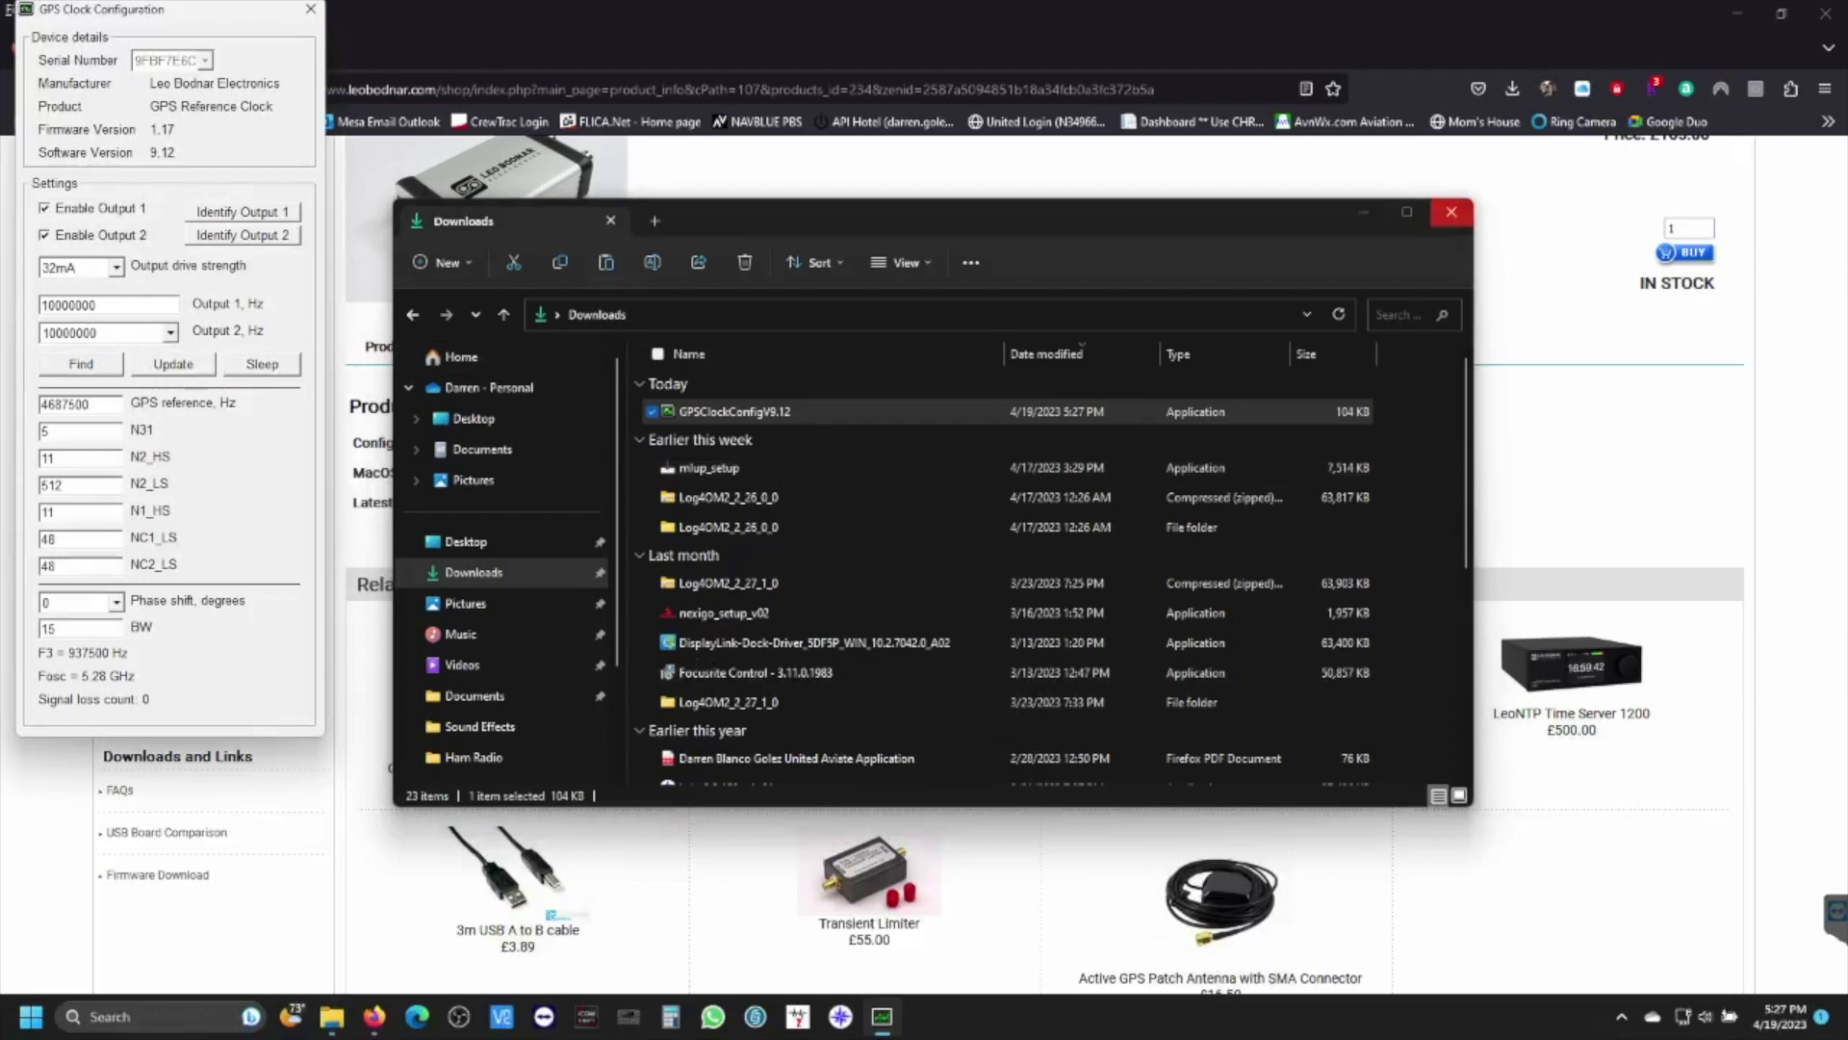
Close the Downloads window, find the GPS clock settings for 10000000 Hz on both outputs and update the clock
left_click(1452, 212)
left_click_drag(191, 19, 938, 169)
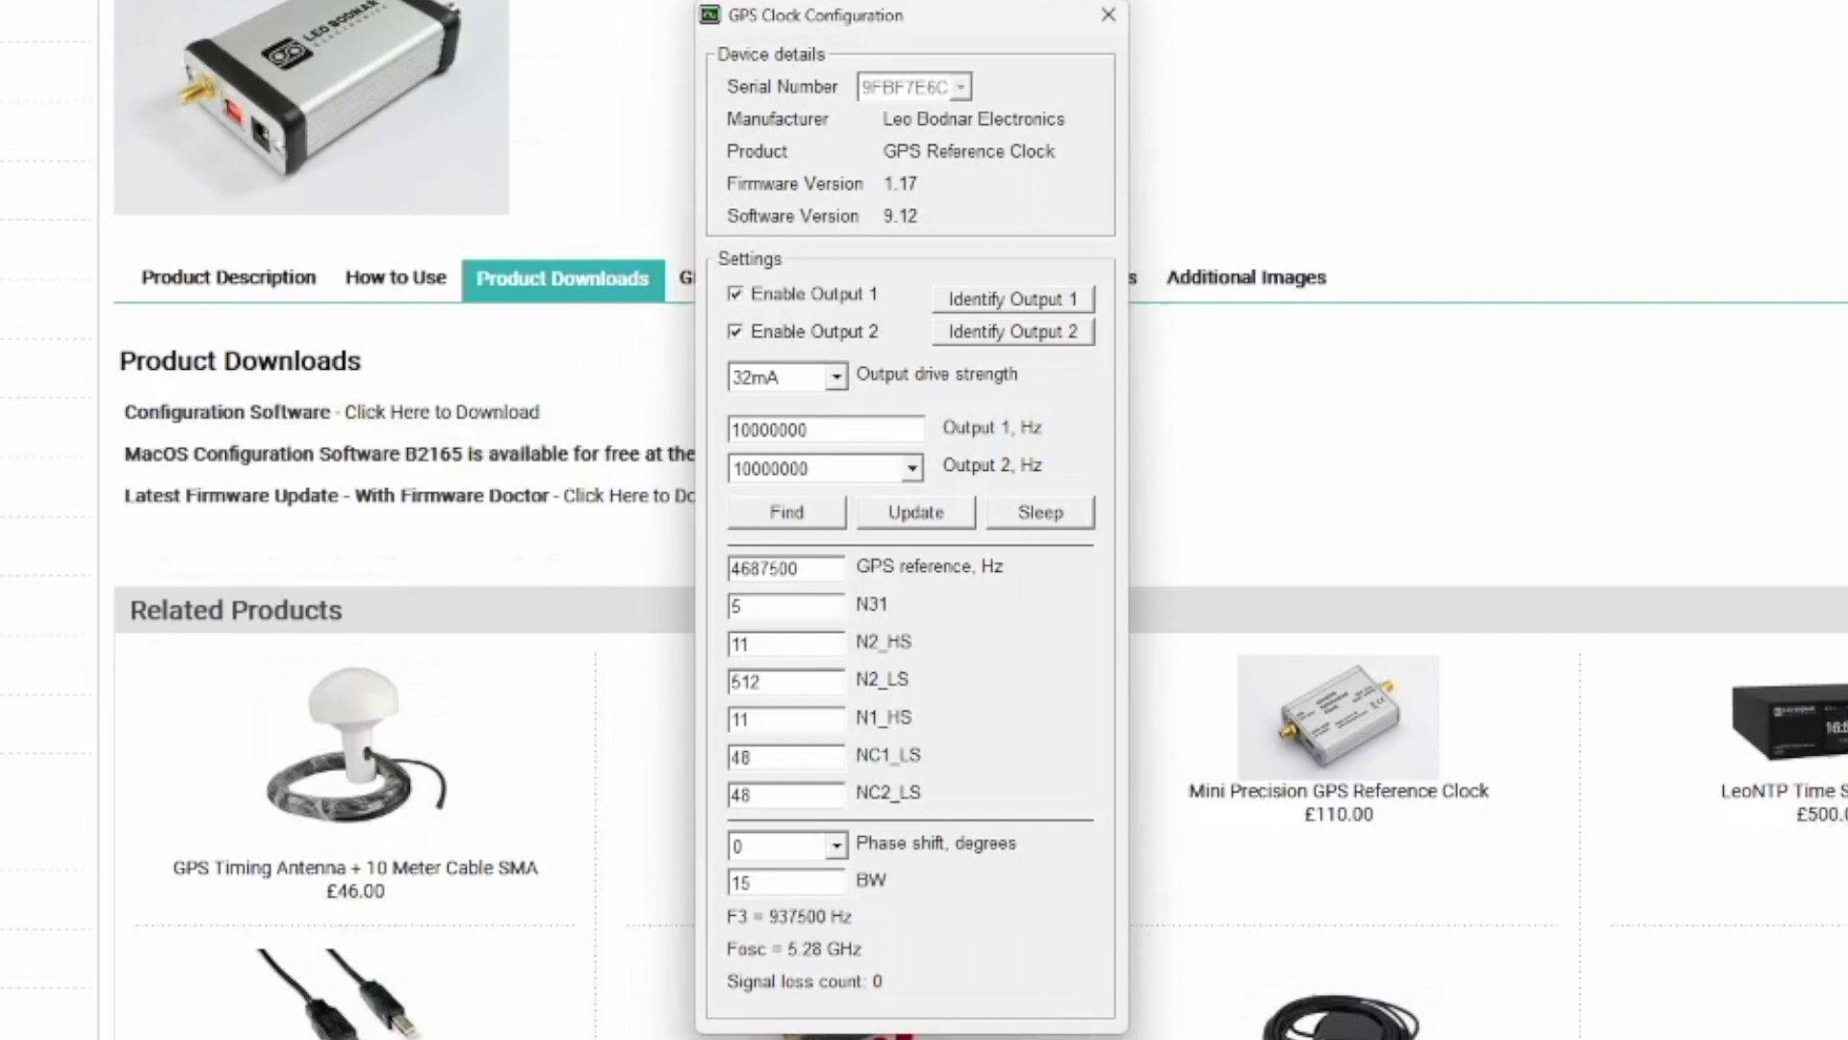
left_click(787, 511)
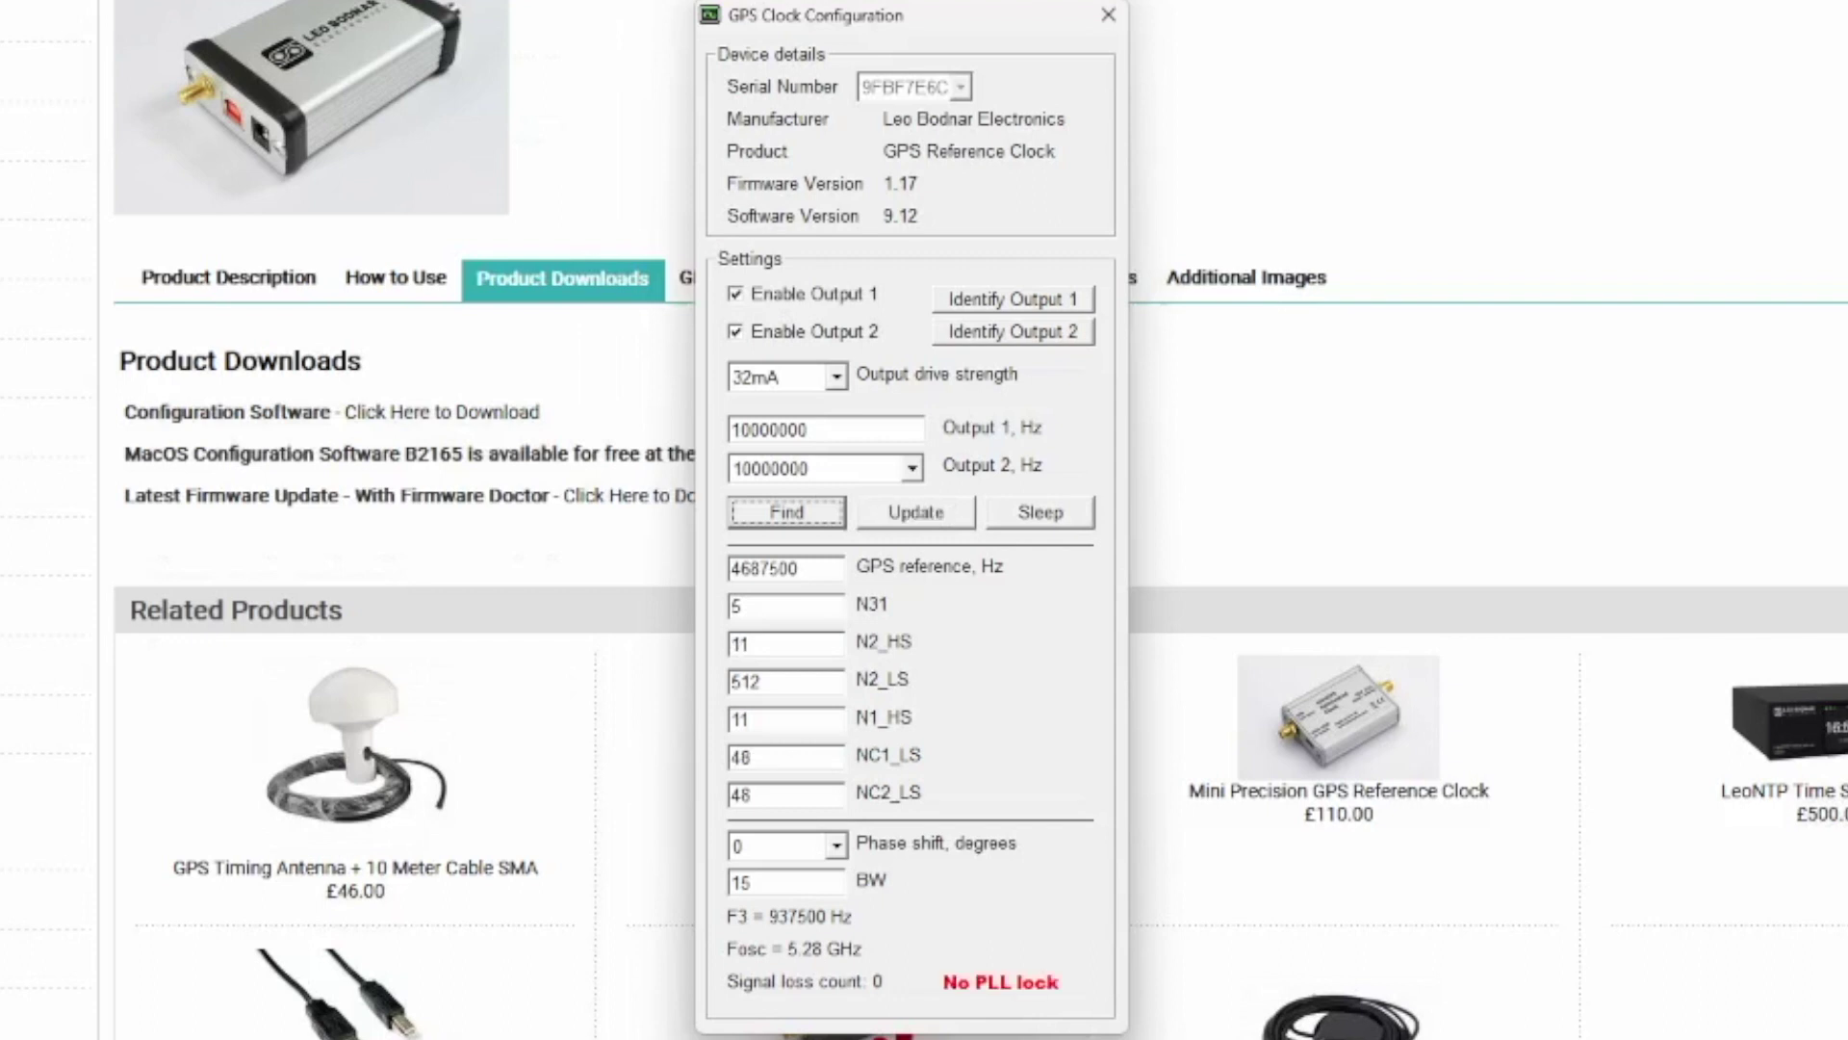
key("Tab")
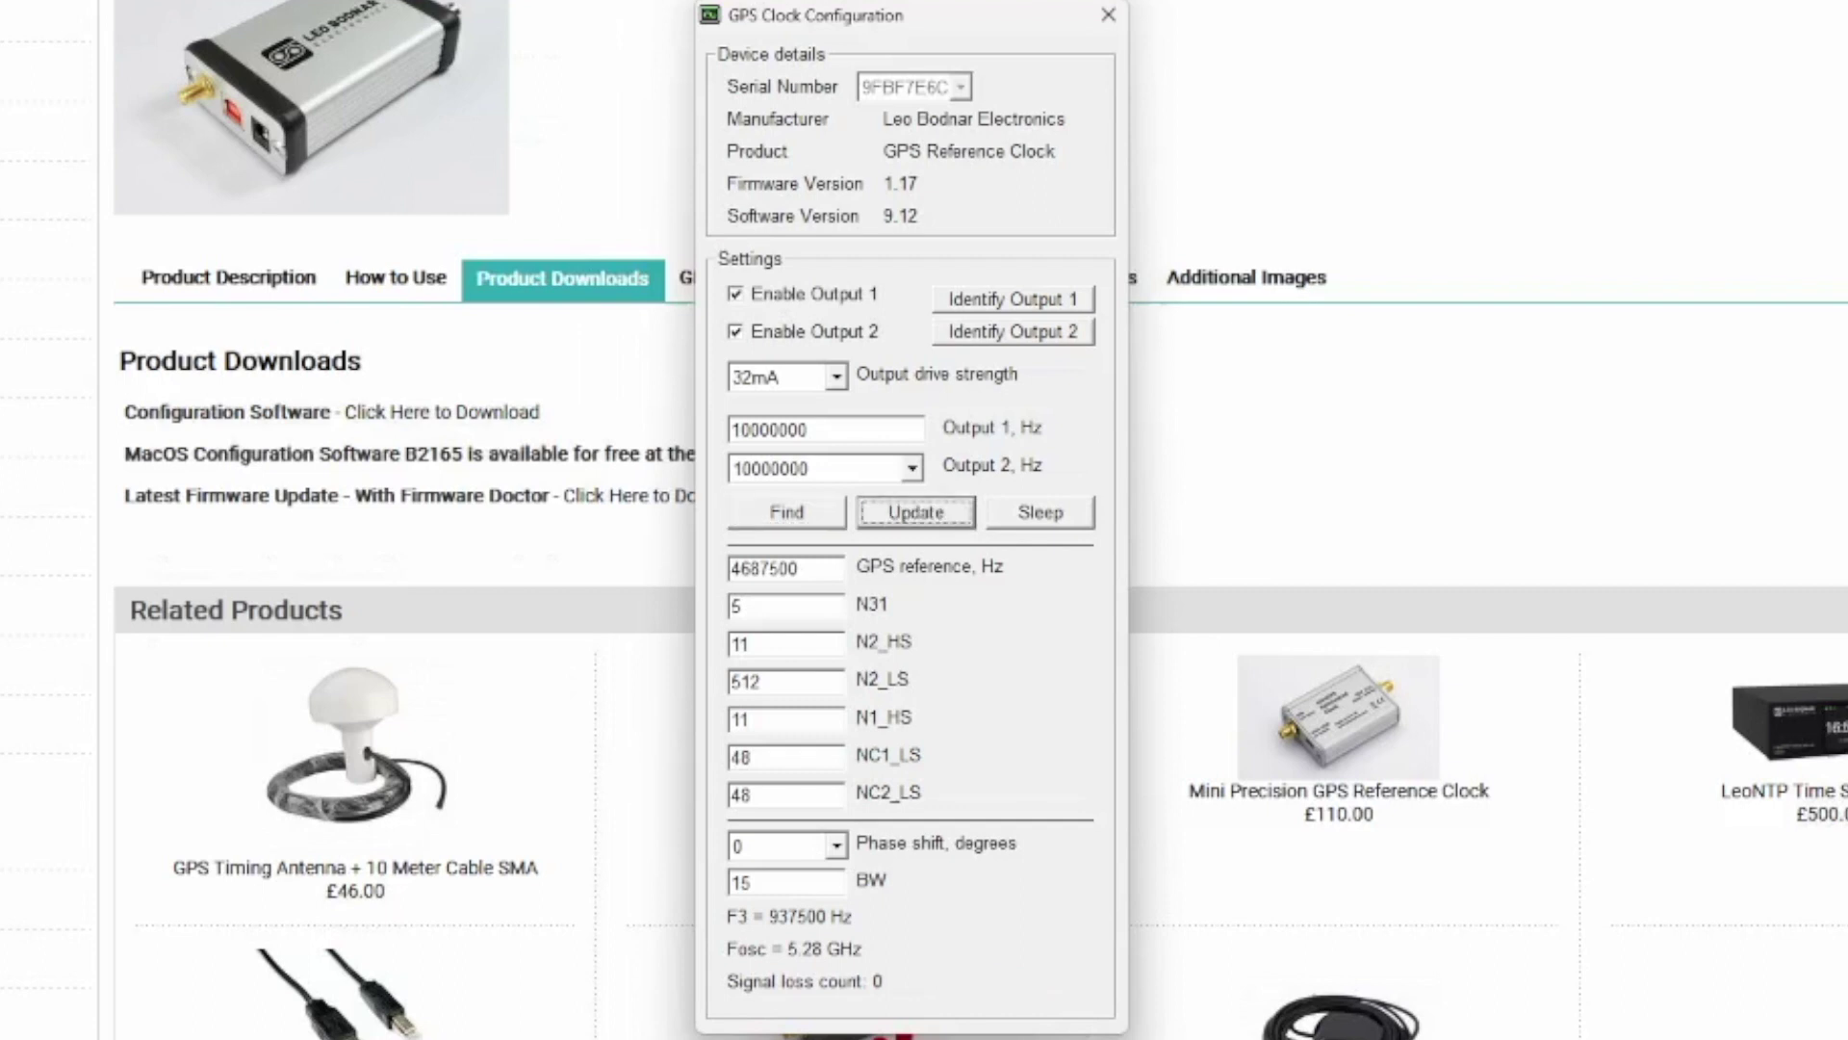